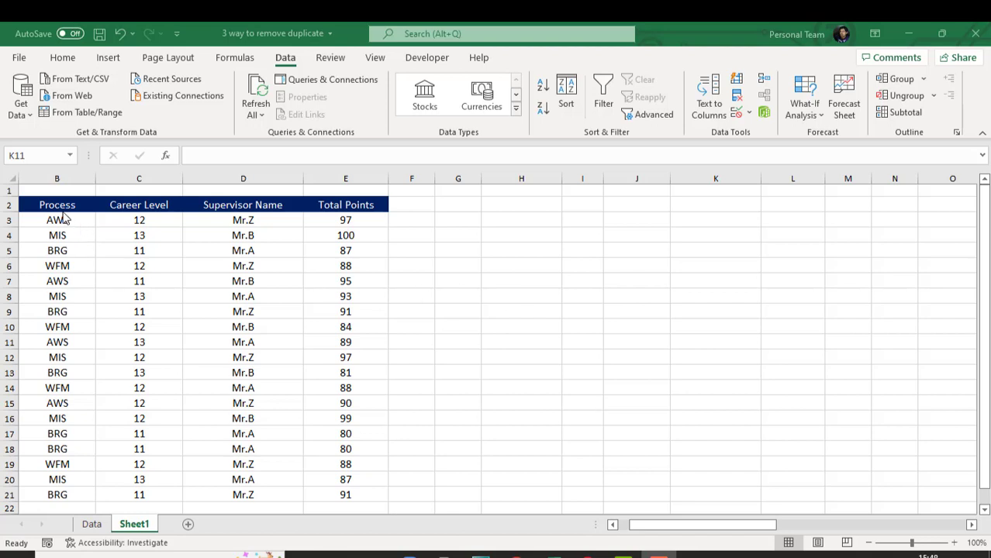
# - Highlight the table's header, the name column and both records of a duplicated employee, then clear the highlight
pyautogui.moveTo(667, 525); pyautogui.dragTo(637, 527)
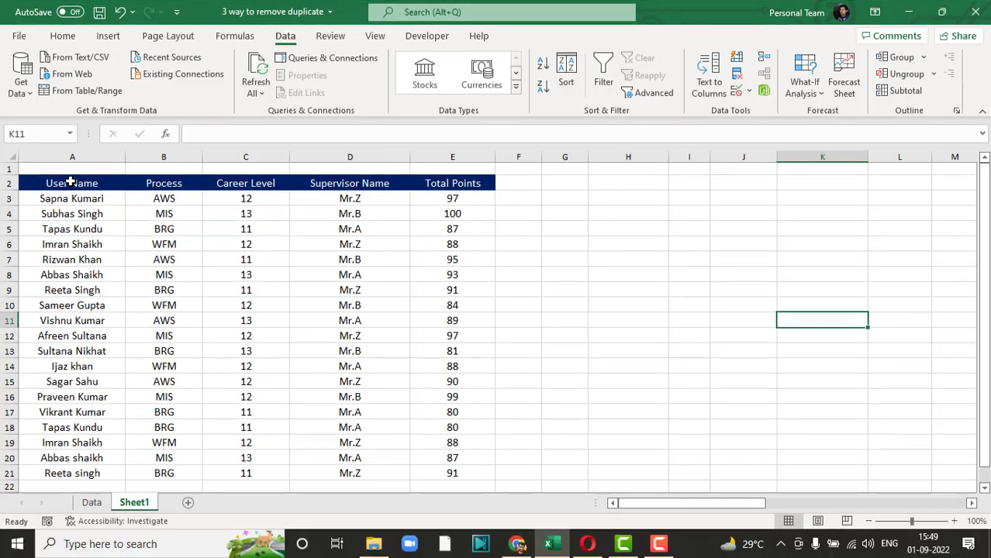
pyautogui.click(71, 202)
pyautogui.moveTo(71, 194); pyautogui.dragTo(451, 222)
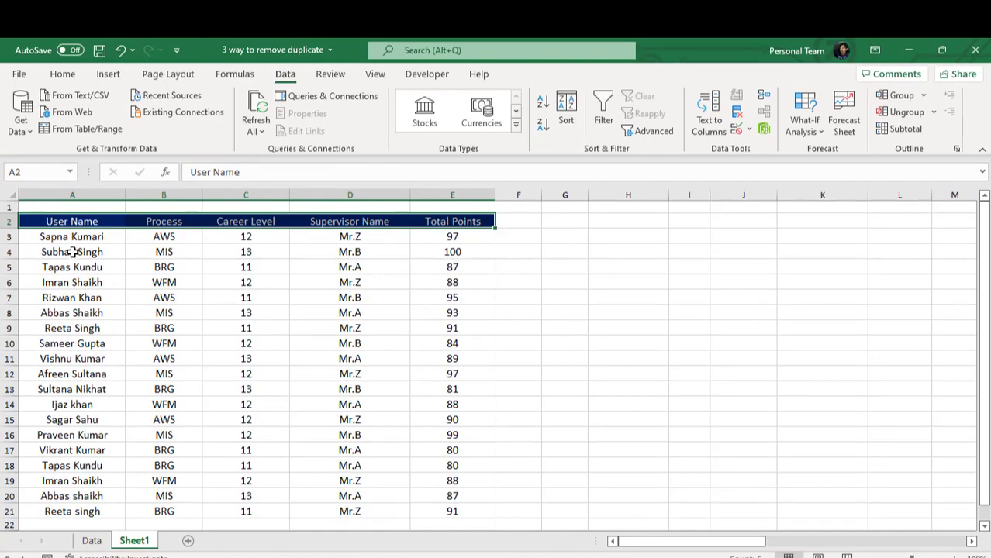
pyautogui.moveTo(75, 235); pyautogui.dragTo(159, 511)
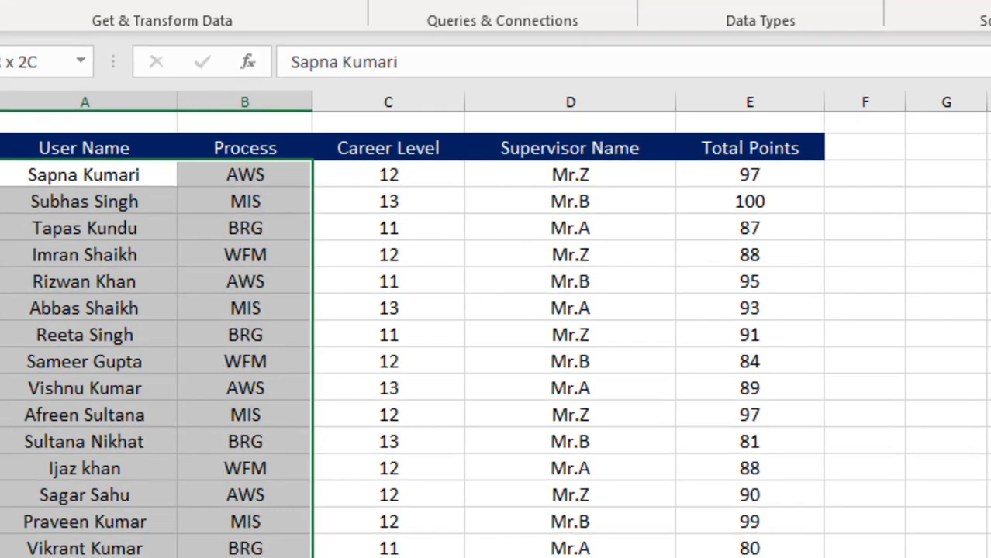
pyautogui.moveTo(245, 554); pyautogui.dragTo(750, 554)
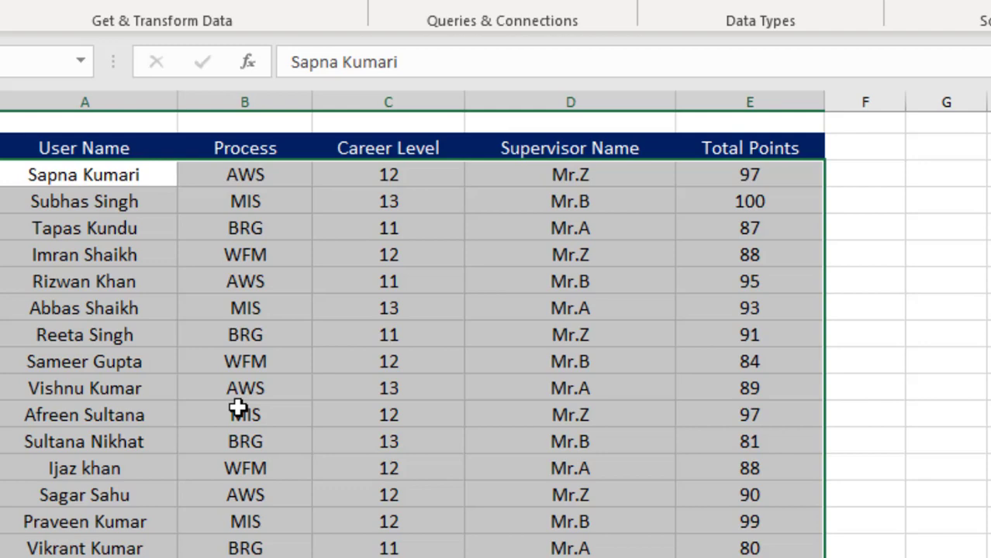
pyautogui.moveTo(84, 228); pyautogui.dragTo(715, 224)
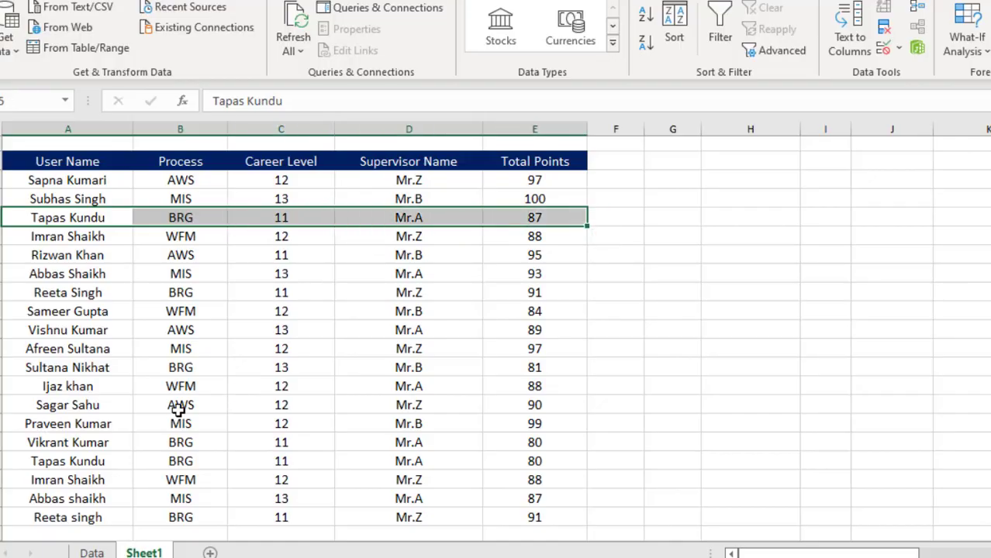
pyautogui.keyDown('ctrl'); pyautogui.click(15, 459); pyautogui.keyUp('ctrl')
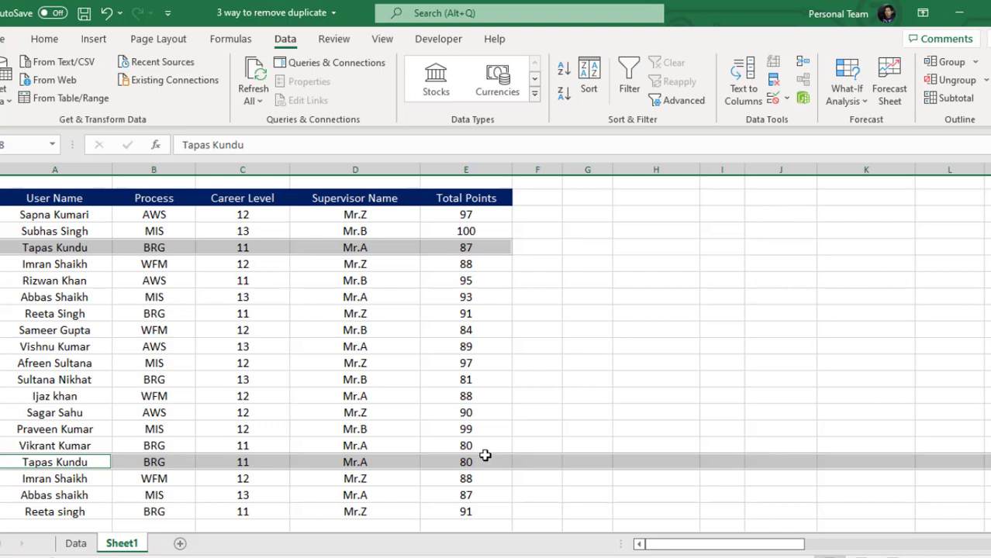
pyautogui.click(23, 203)
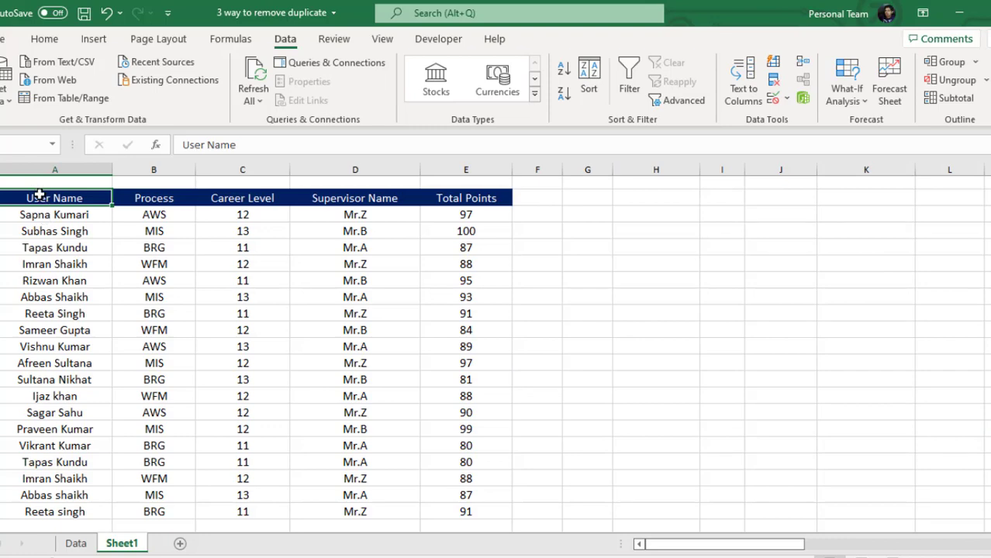
# - Copy A2:E21 to G2, AutoFit columns G to K, and bring up Remove Duplicates
pyautogui.moveTo(37, 196); pyautogui.dragTo(458, 504)
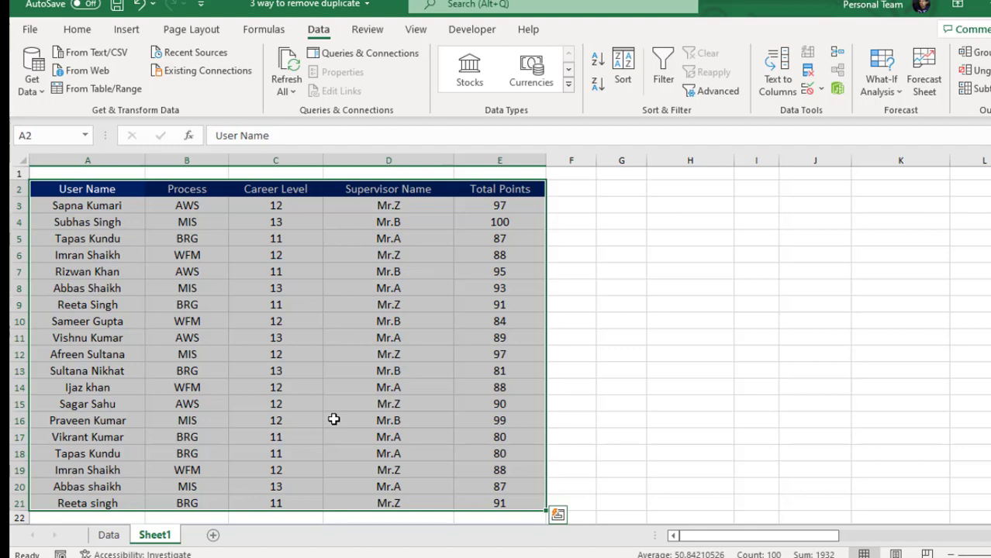
pyautogui.hotkey('ctrl', 'c')
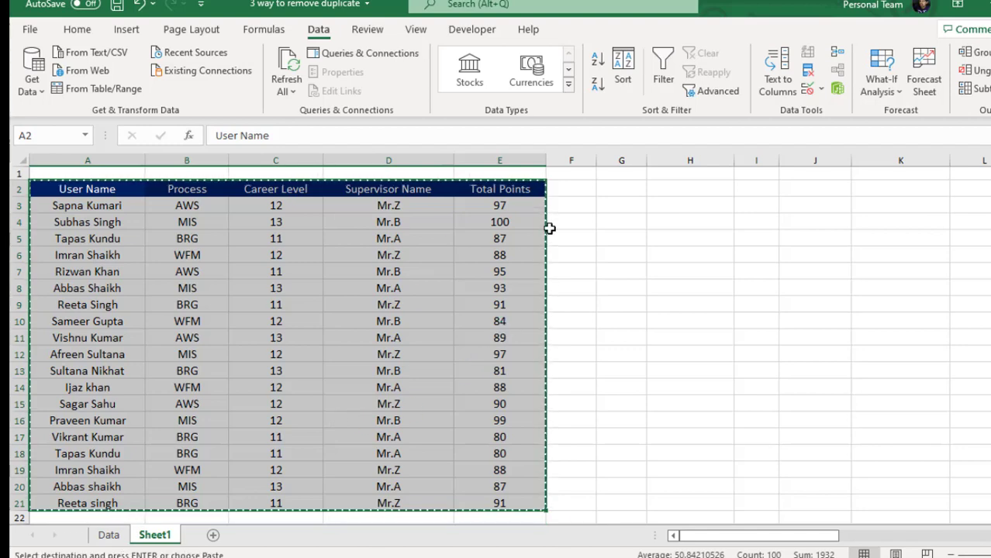
pyautogui.click(636, 192)
pyautogui.hotkey('ctrl', 'v')
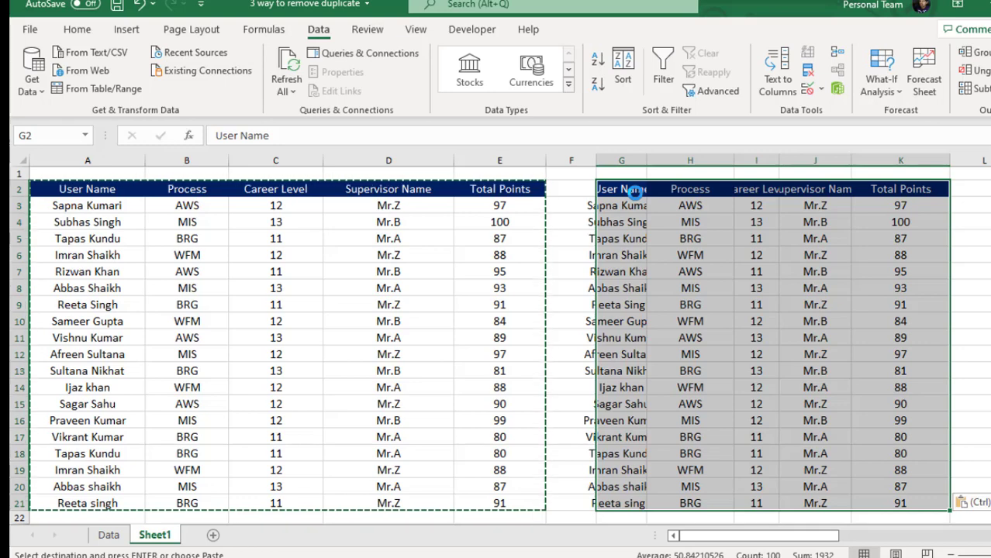
pyautogui.hotkey('alt', 'h')
pyautogui.press('o')
pyautogui.press('i')
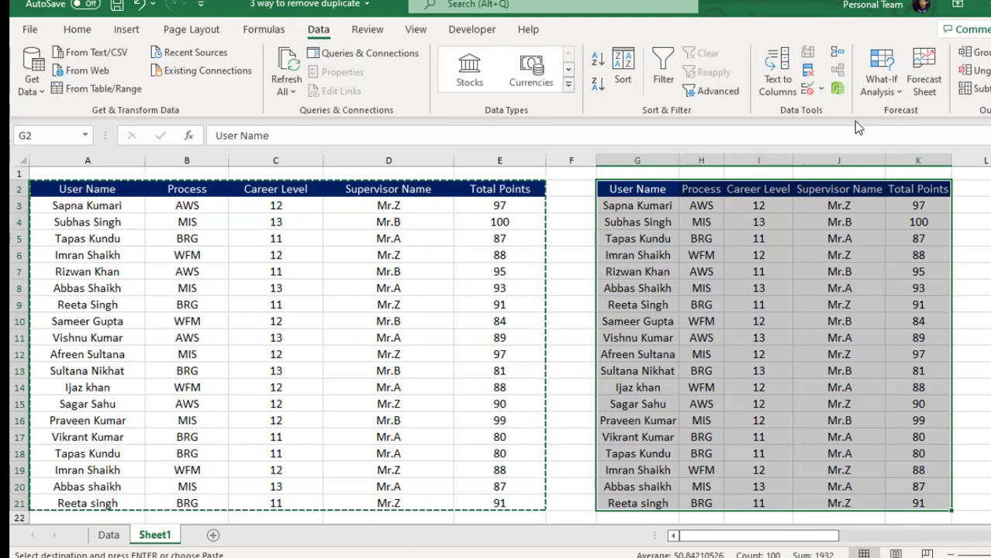
pyautogui.click(809, 75)
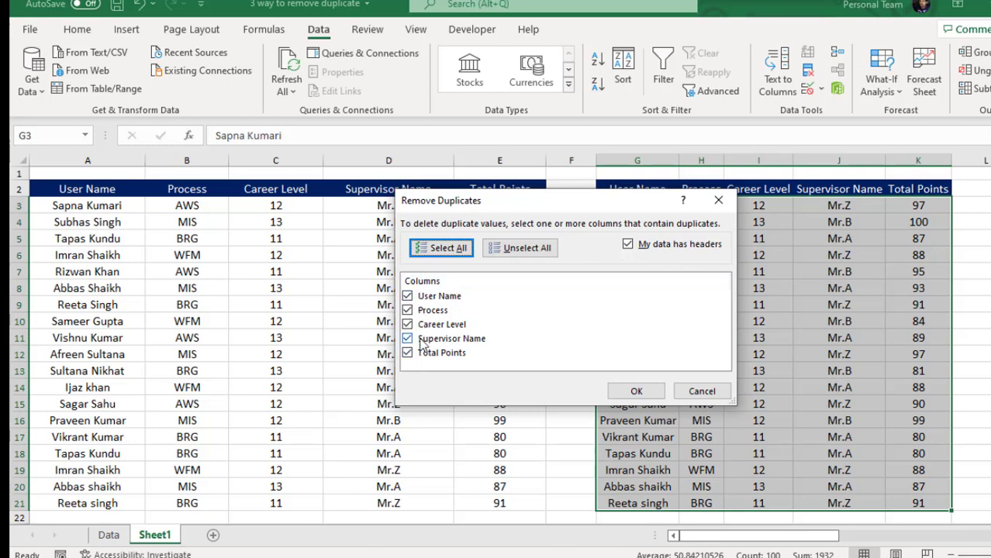
# - Remove duplicates across all five columns, dropping 2 rows and leaving 17 records in G3:K19
pyautogui.click(636, 390)
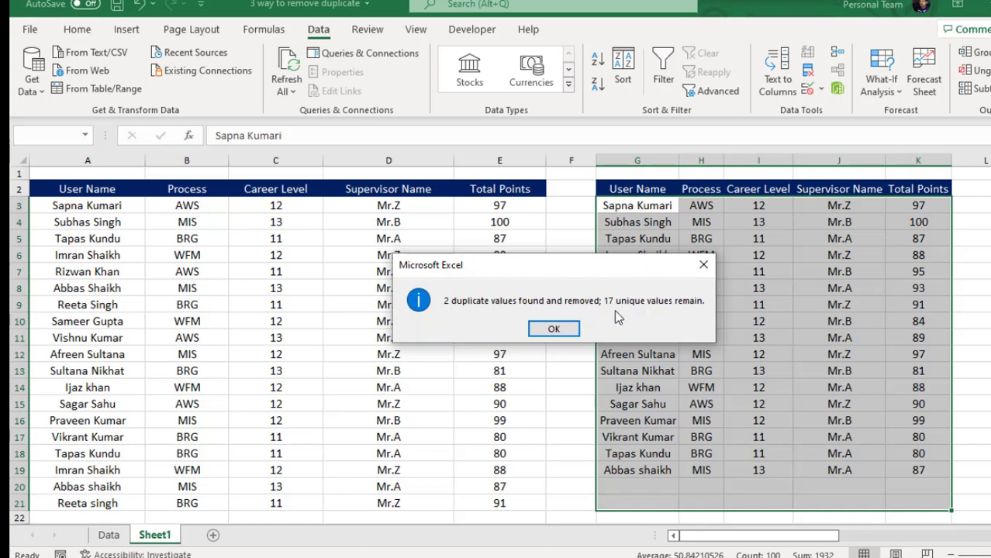
pyautogui.click(554, 328)
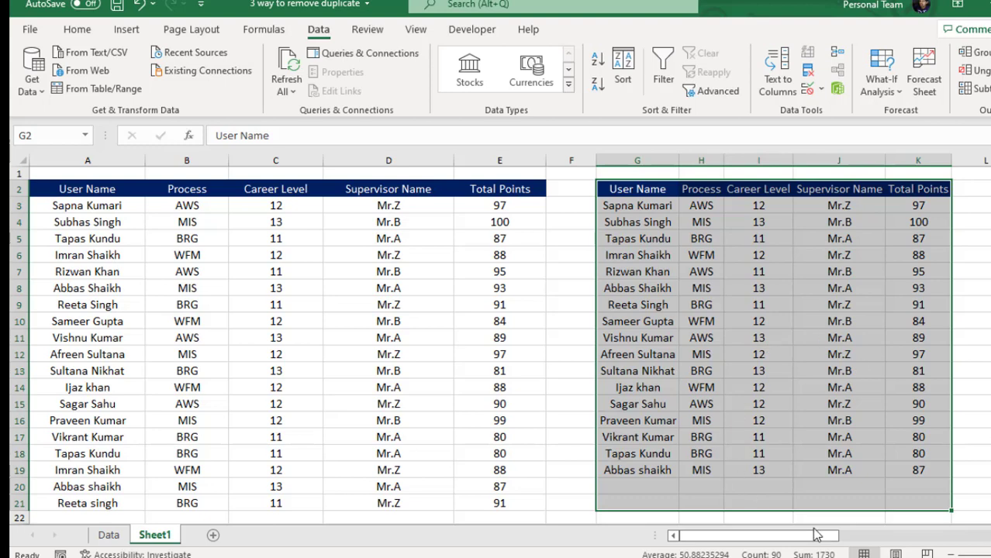
pyautogui.moveTo(804, 543); pyautogui.dragTo(814, 539)
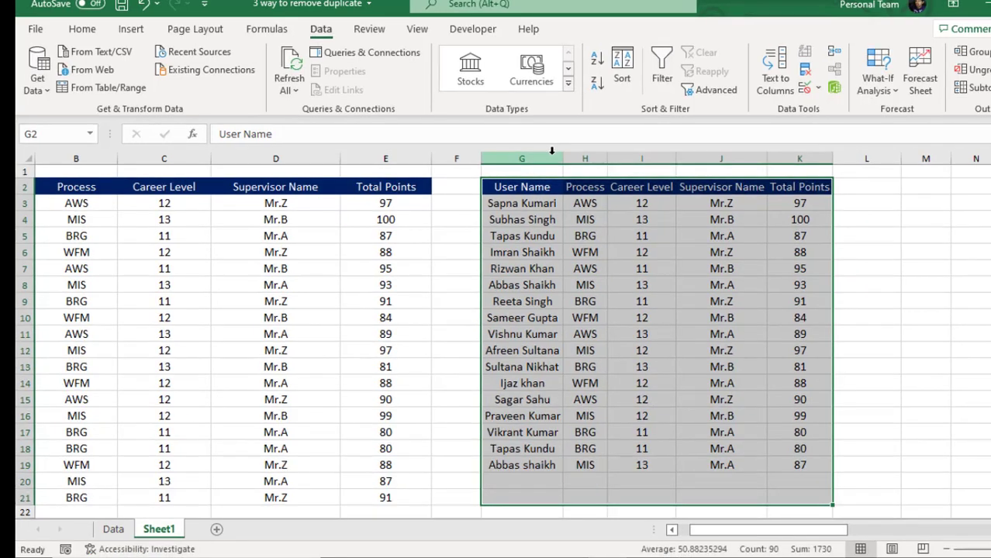
pyautogui.moveTo(515, 204); pyautogui.dragTo(535, 476)
pyautogui.moveTo(791, 538); pyautogui.dragTo(719, 537)
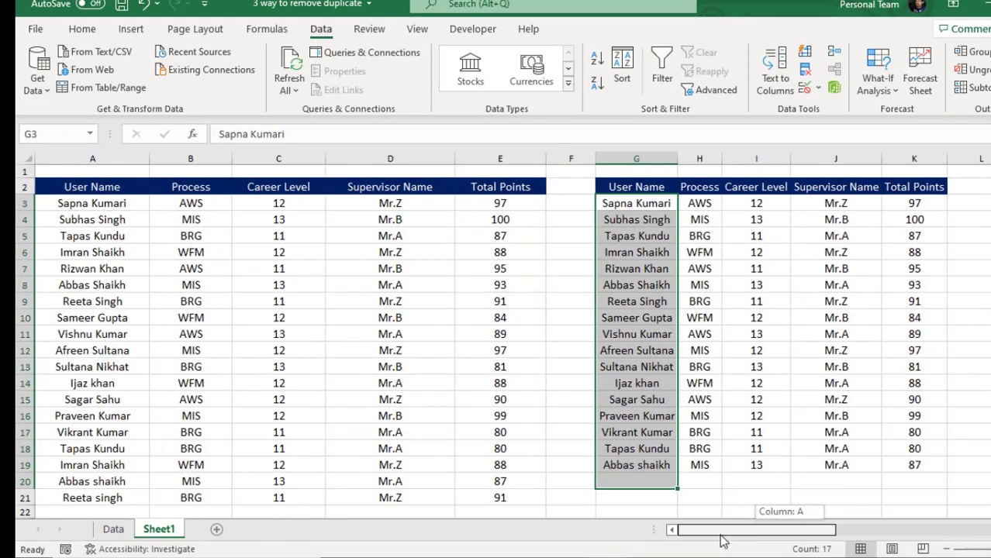
pyautogui.moveTo(77, 204); pyautogui.dragTo(89, 498)
pyautogui.moveTo(796, 532); pyautogui.dragTo(820, 533)
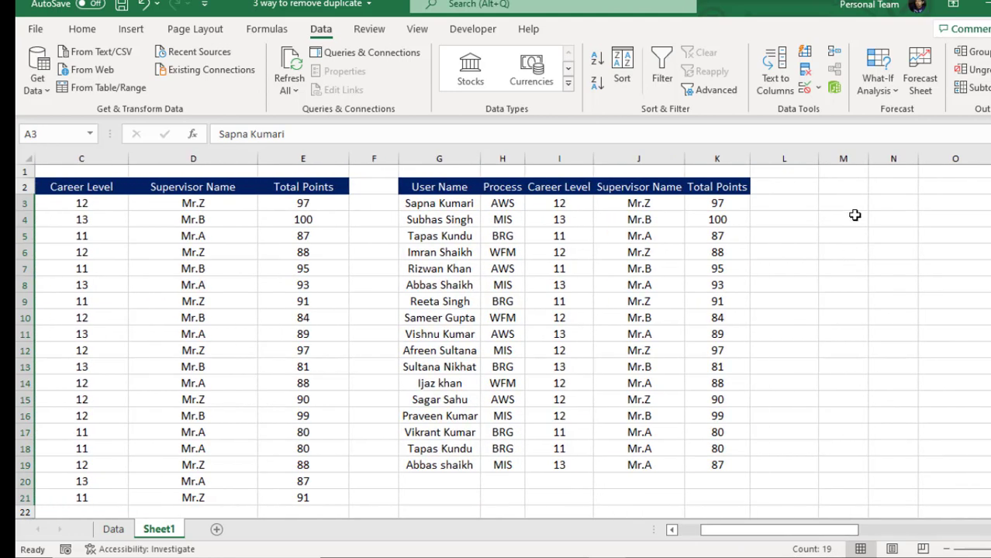
pyautogui.click(859, 201)
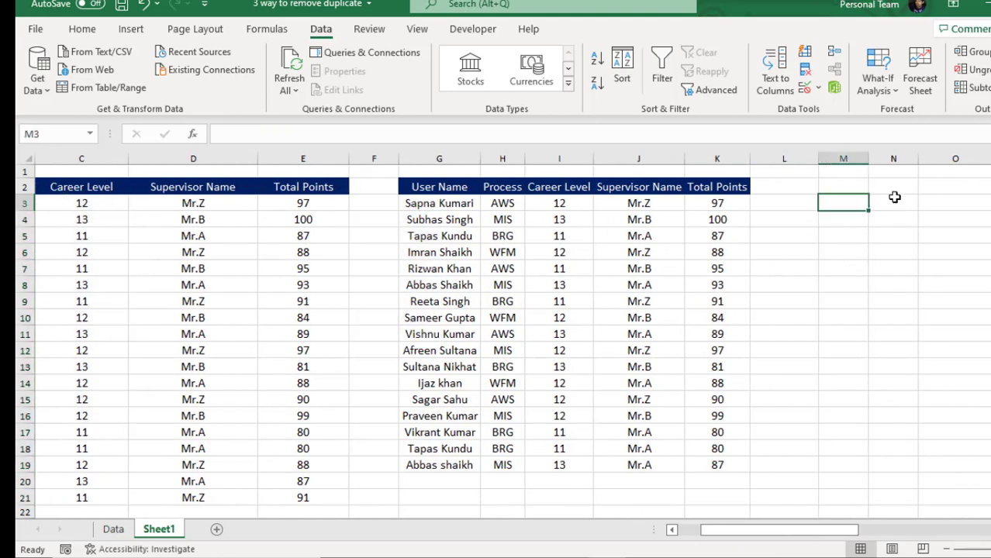
pyautogui.click(894, 199)
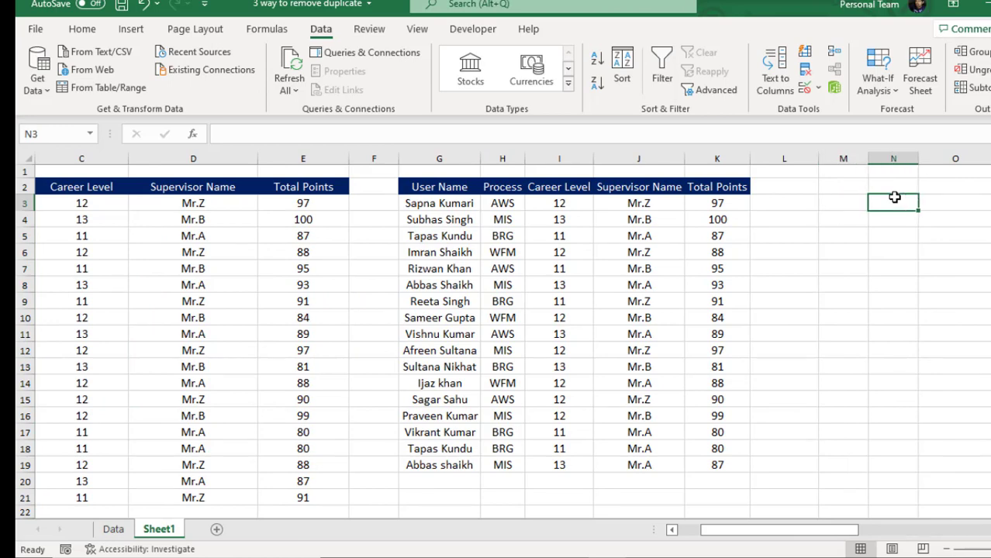
# - Enter =UNIQUE(A2:A21) in N2 so the distinct user names spill down column N
pyautogui.press('Up')
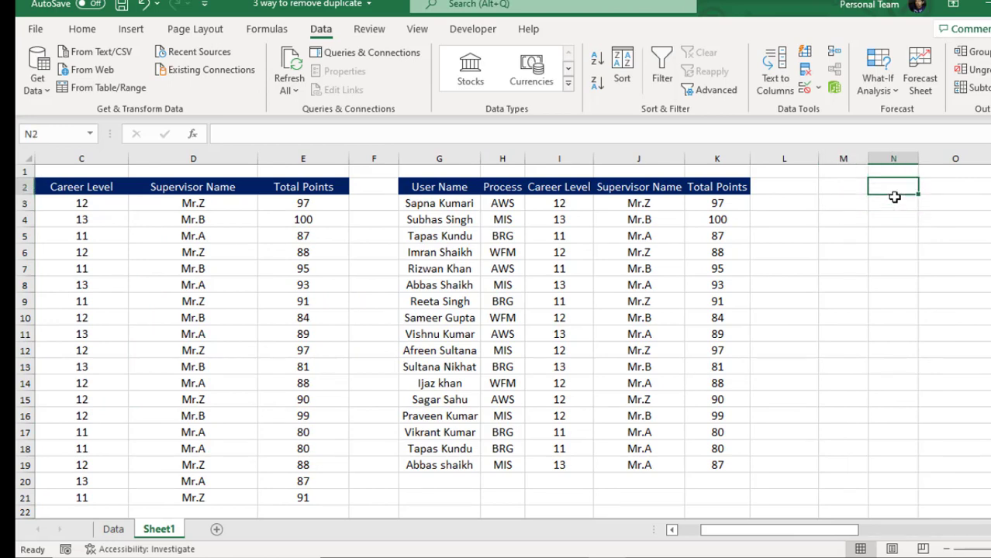
pyautogui.write('=un')
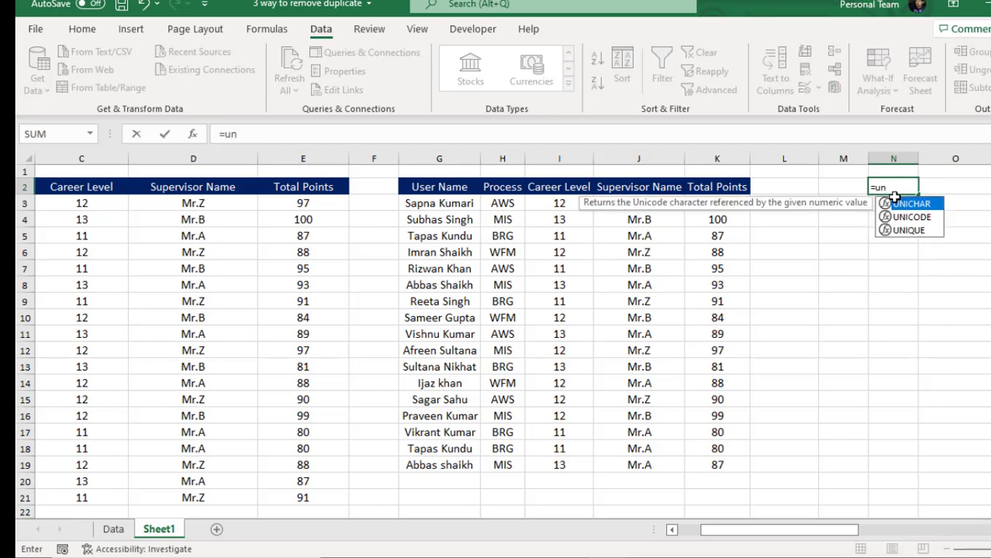
pyautogui.press('Down')
pyautogui.press('Down')
pyautogui.press('Tab')
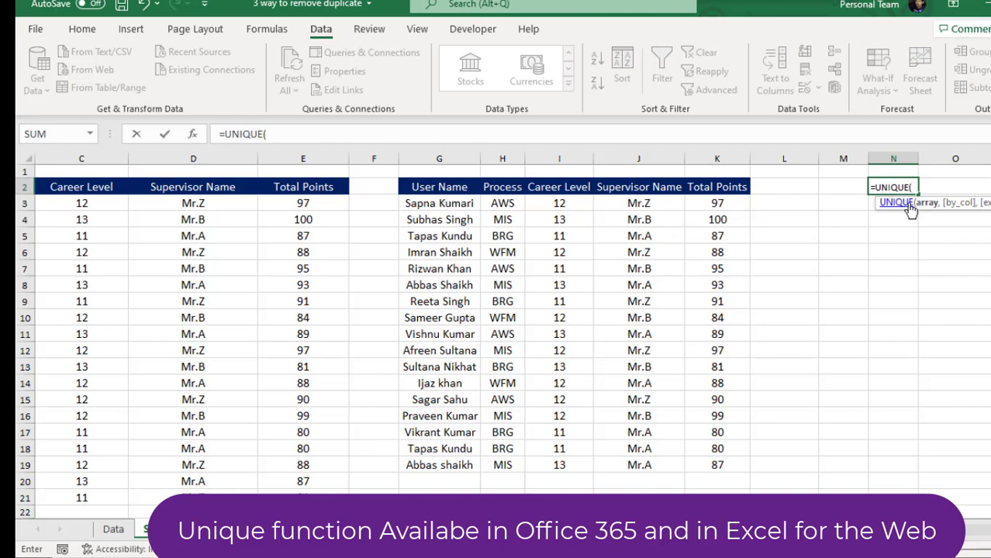
pyautogui.hscroll(-2, 104, 196)
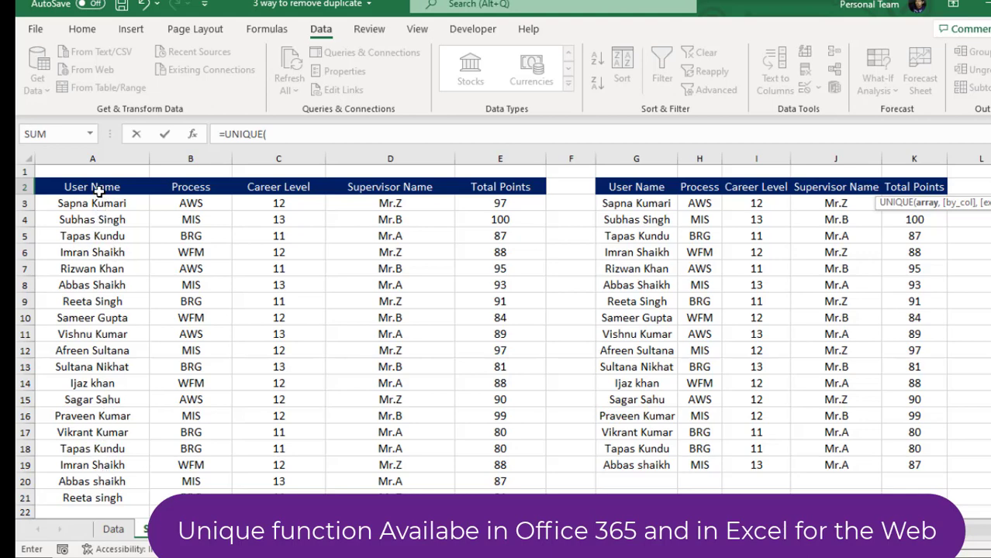
pyautogui.moveTo(98, 192); pyautogui.dragTo(126, 497)
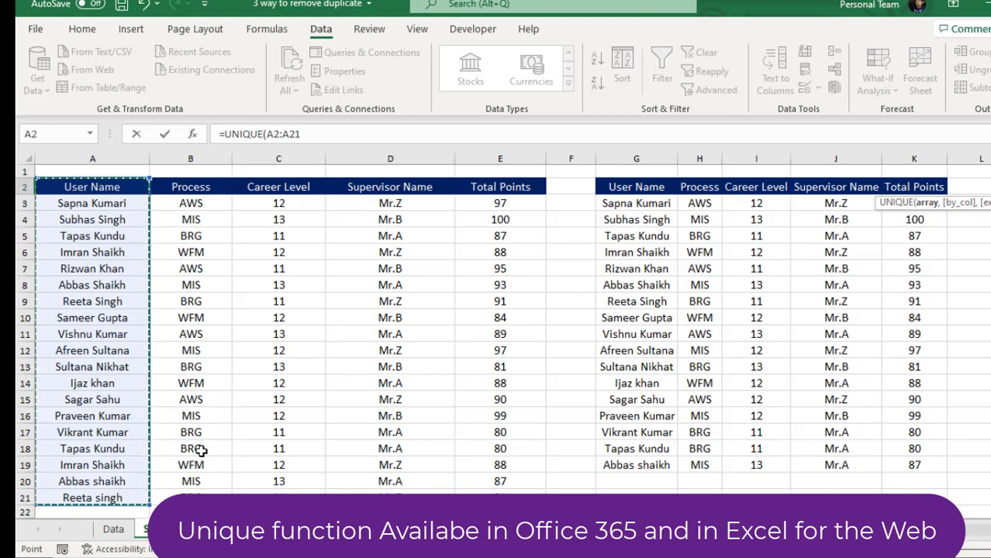
pyautogui.write(')')
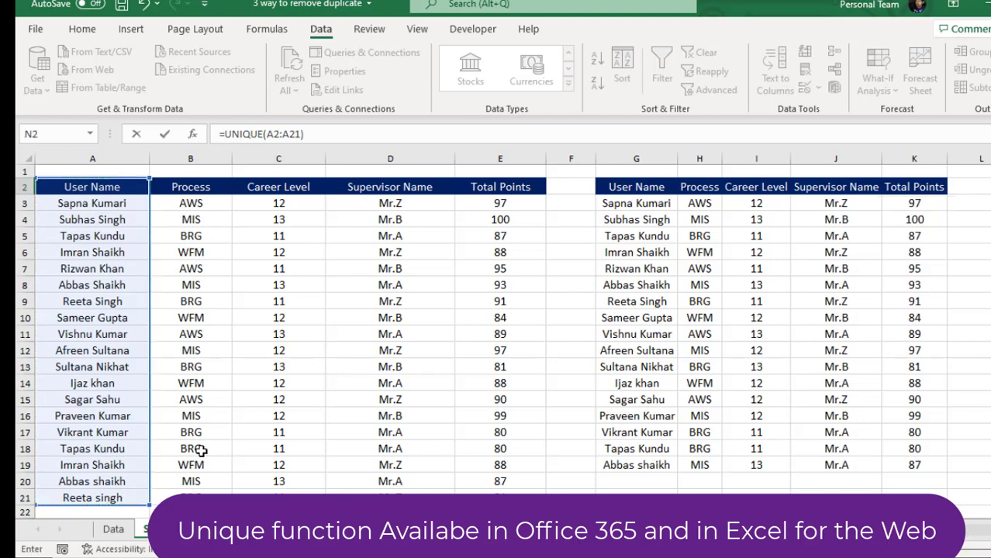
pyautogui.press('Return')
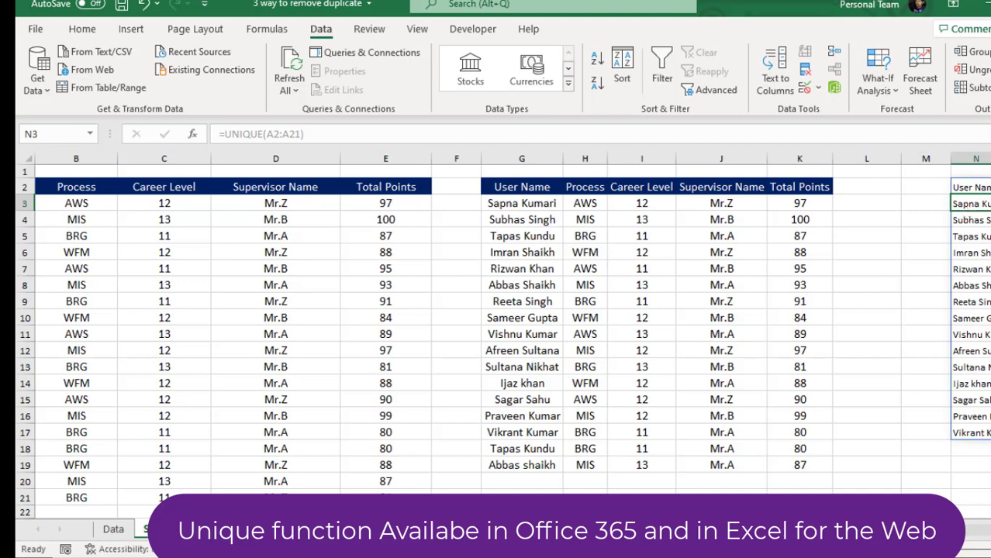
# - Change N2's formula to =UNIQUE(A2:E21), spilling the header and 17 unique records across N2:R19
pyautogui.hscroll(-1, 496, 333)
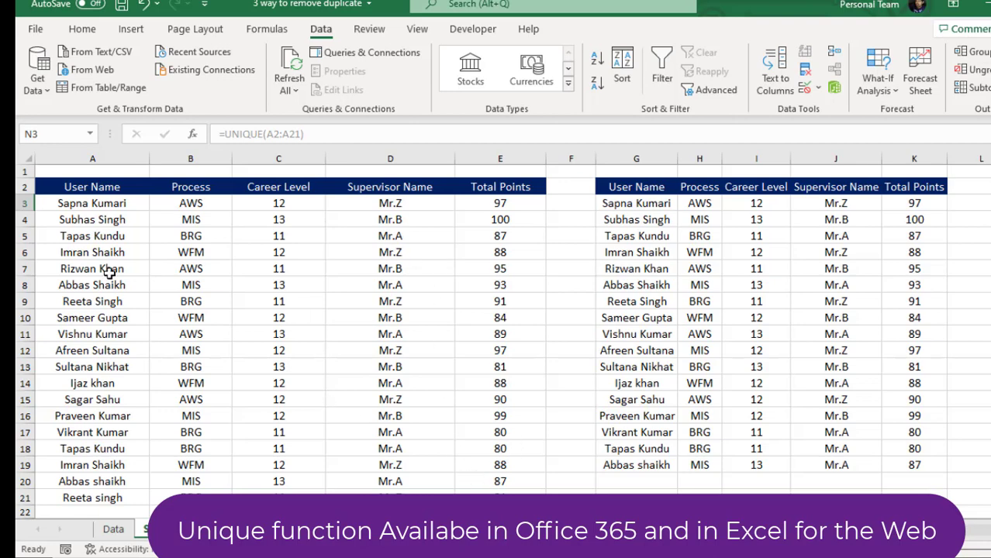
pyautogui.hscroll(2, 496, 334)
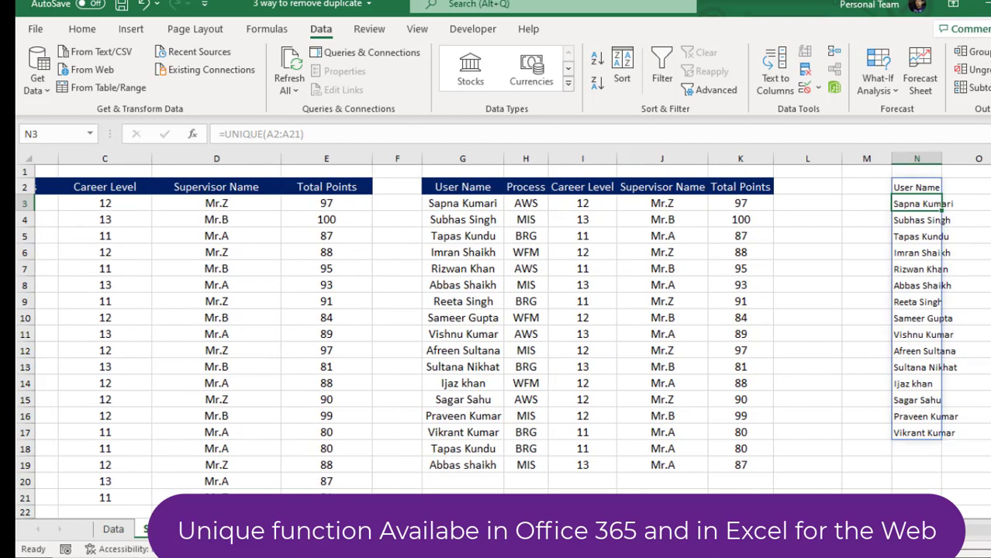
pyautogui.click(900, 186)
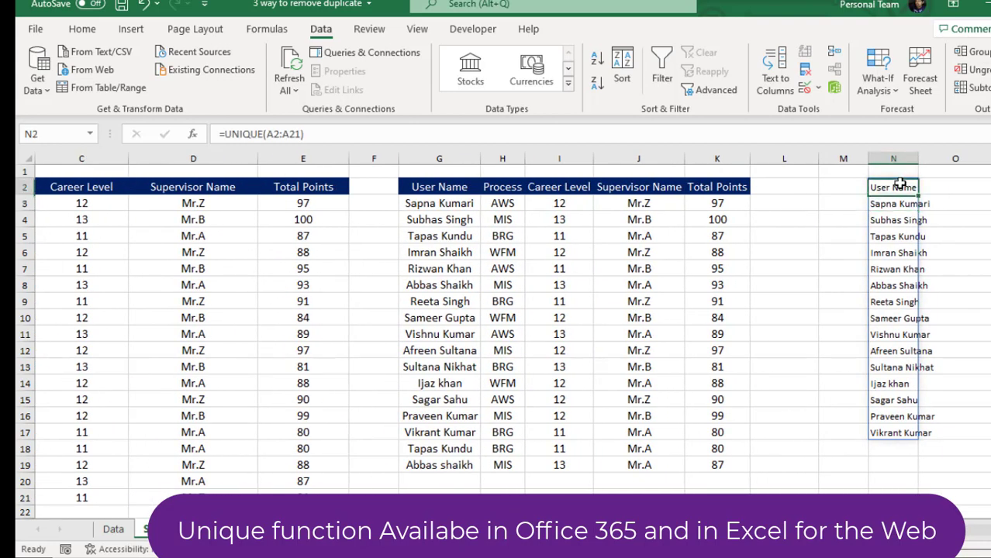
pyautogui.click(300, 135)
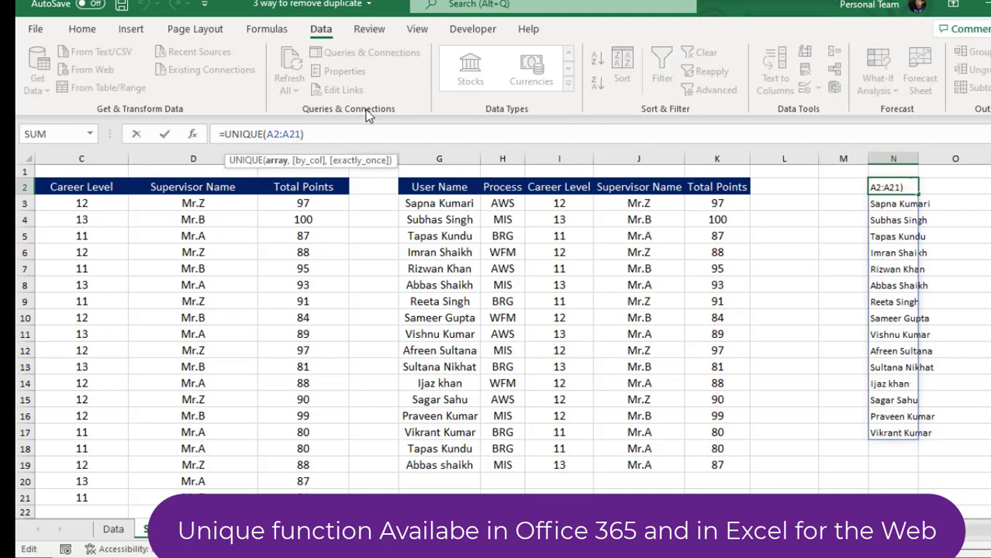
pyautogui.press('BackSpace')
pyautogui.press('BackSpace')
pyautogui.press('BackSpace')
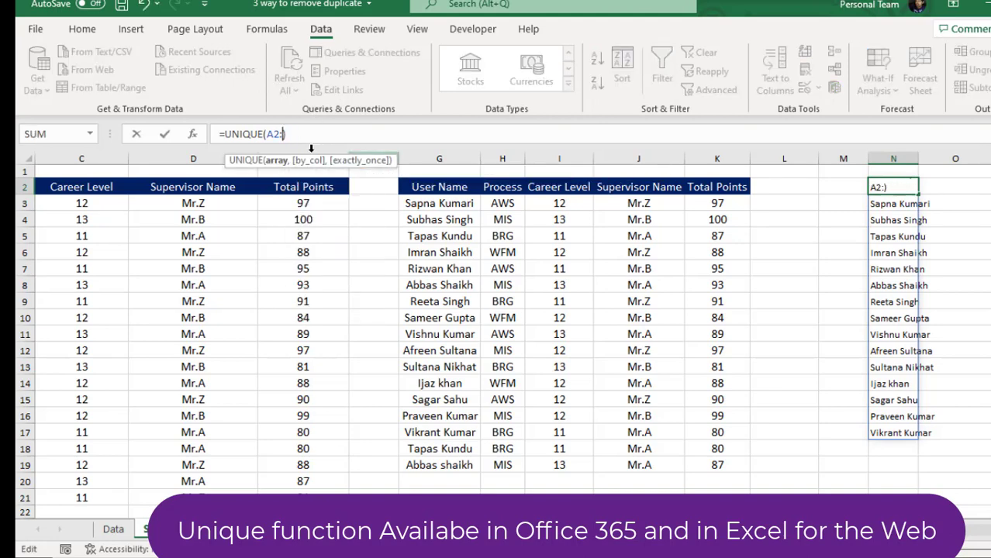
pyautogui.press('BackSpace')
pyautogui.press('BackSpace')
pyautogui.press('BackSpace')
pyautogui.press('BackSpace')
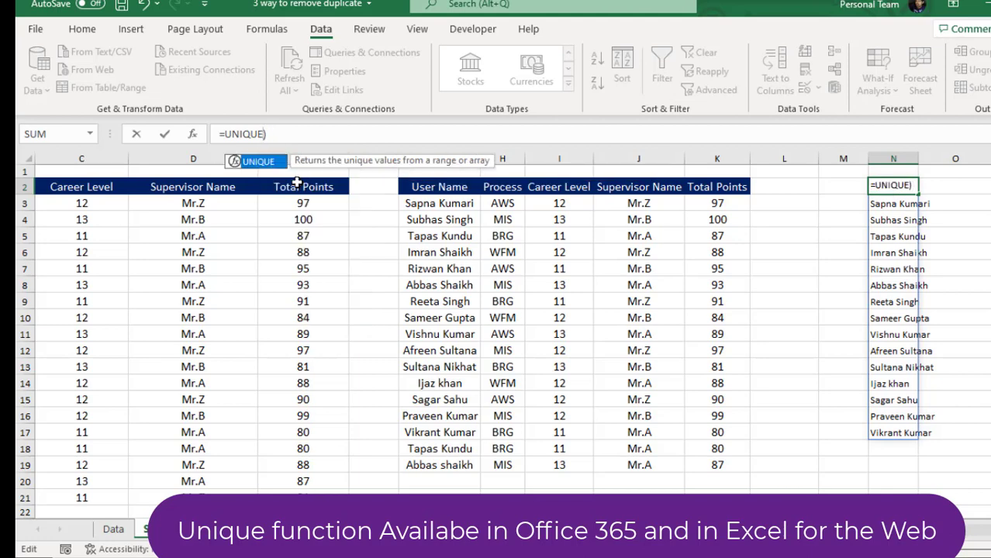
pyautogui.write('(')
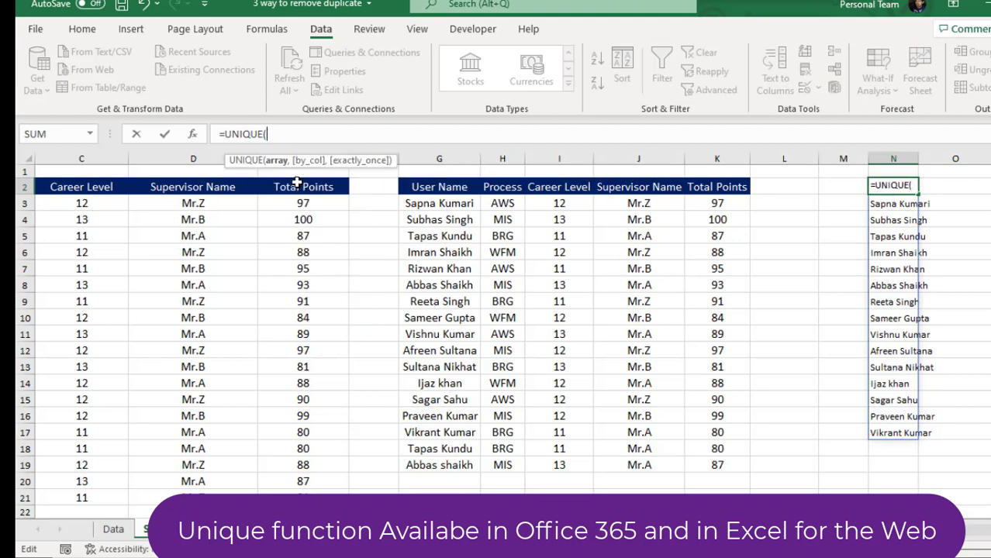
pyautogui.hscroll(-2, 648, 414)
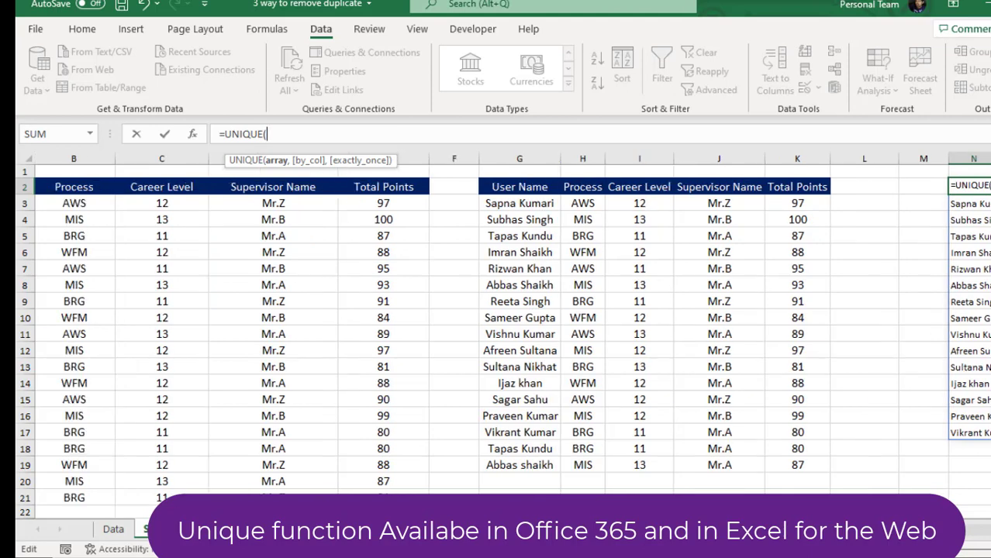
pyautogui.click(115, 189)
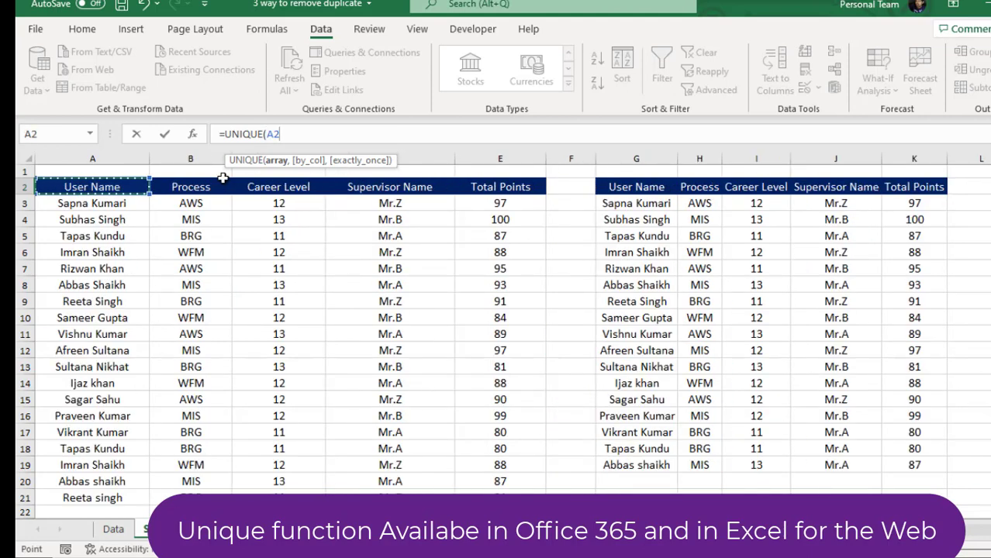
pyautogui.hotkey('ctrl', 'shift', 'Right')
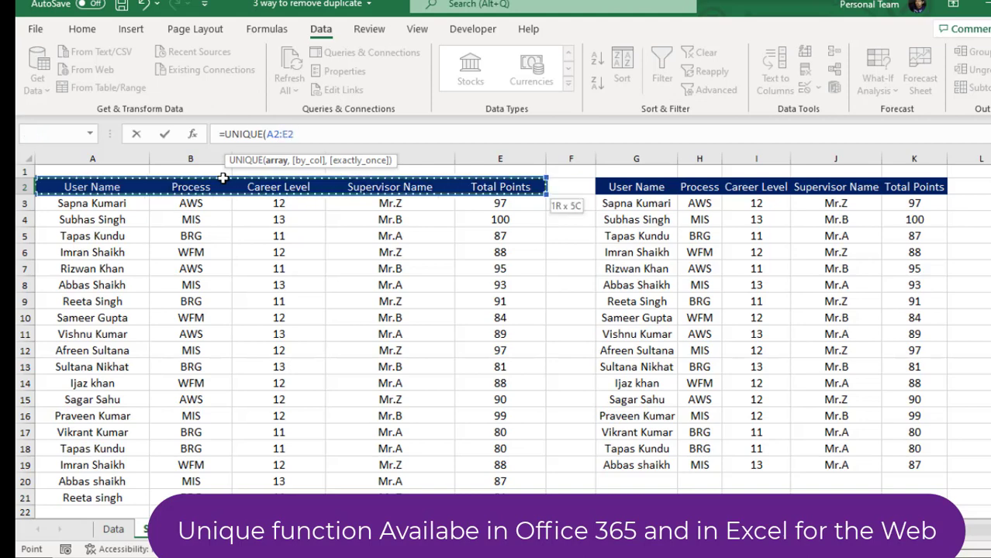
pyautogui.hotkey('ctrl', 'shift', 'Down')
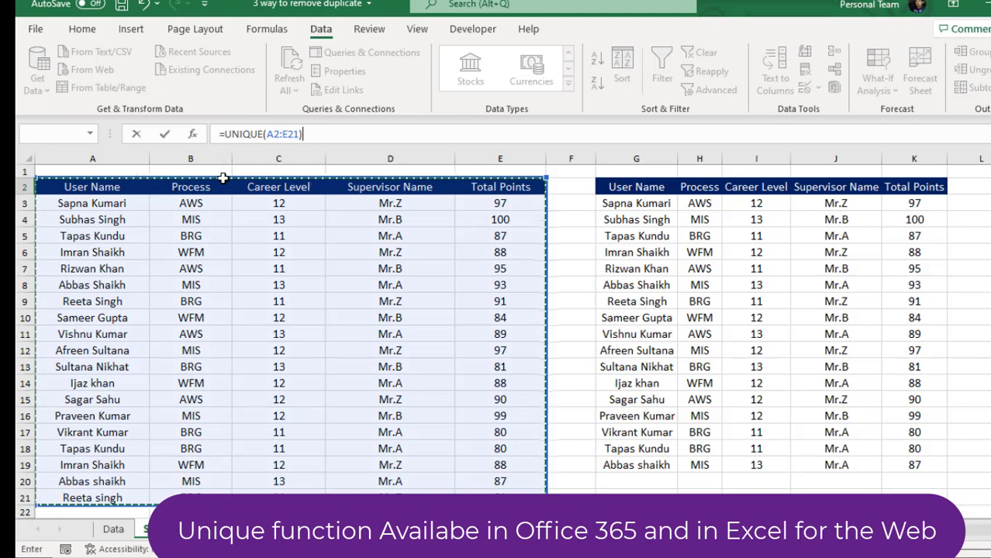
pyautogui.hotkey('ctrl', 'Return')
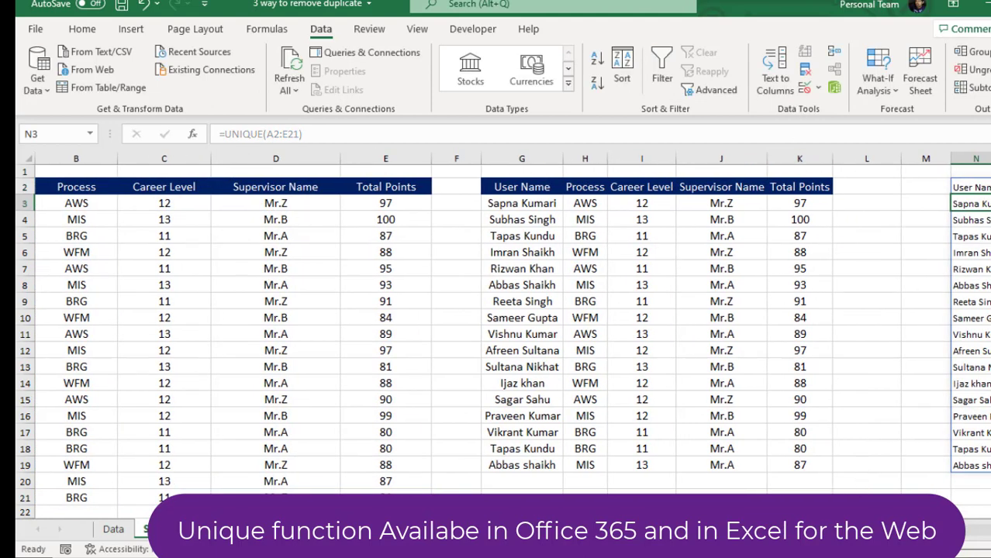
pyautogui.hscroll(4, 511, 333)
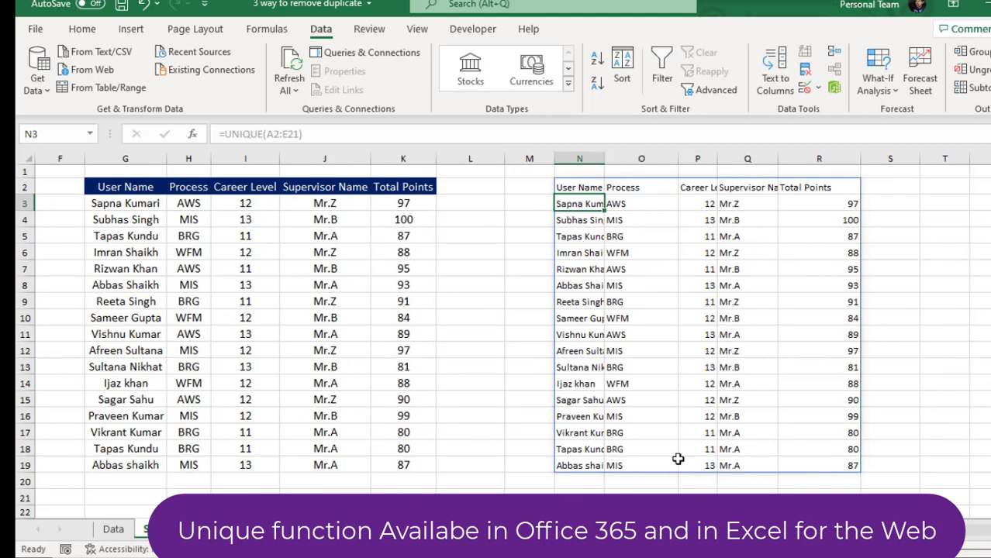
pyautogui.moveTo(763, 533); pyautogui.dragTo(721, 537)
pyautogui.scroll(-1, 186, 410)
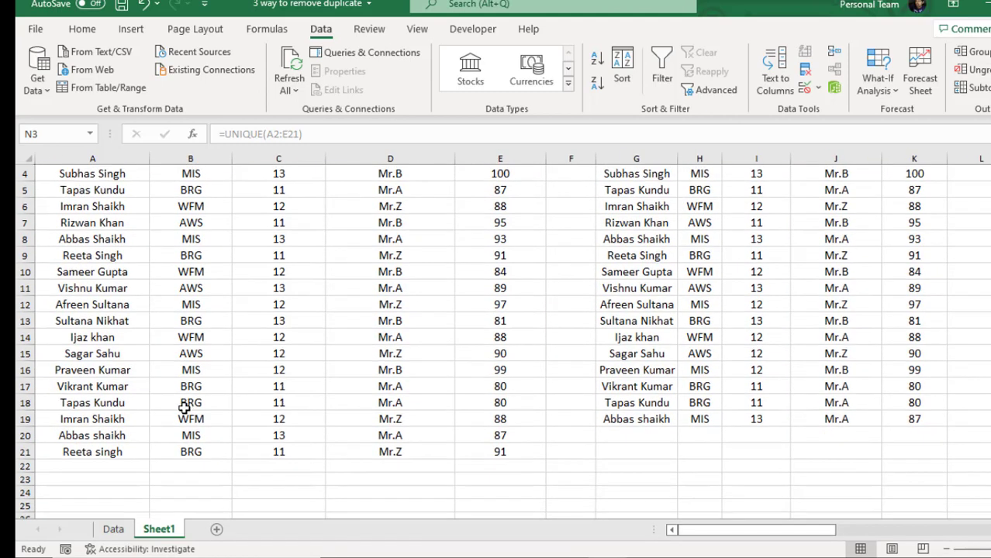
# - Enter the employee's name in A22, then BRS, 10, Mr.A and 97 across B22:E22
pyautogui.click(101, 469)
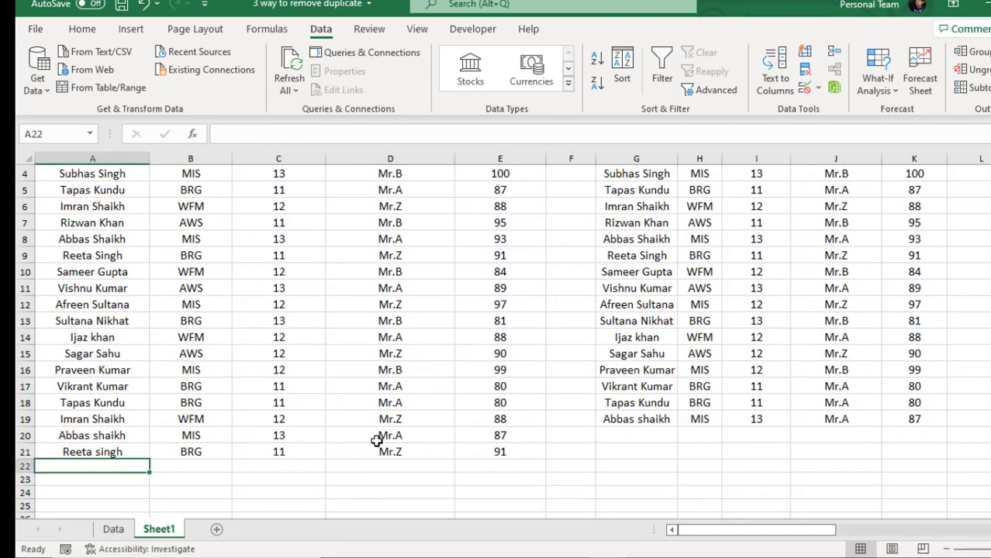
pyautogui.write('Akbar')
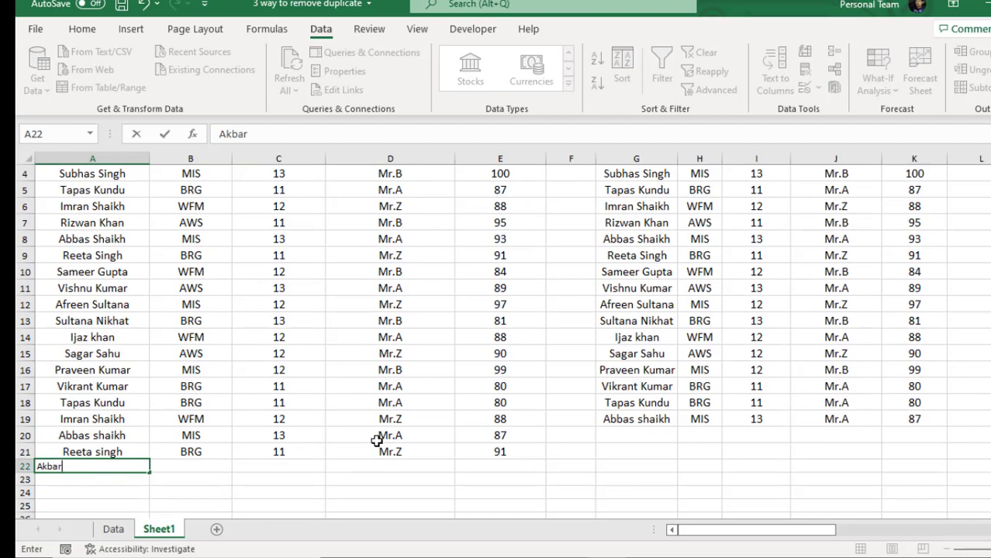
pyautogui.write(' Alam')
pyautogui.press('Tab')
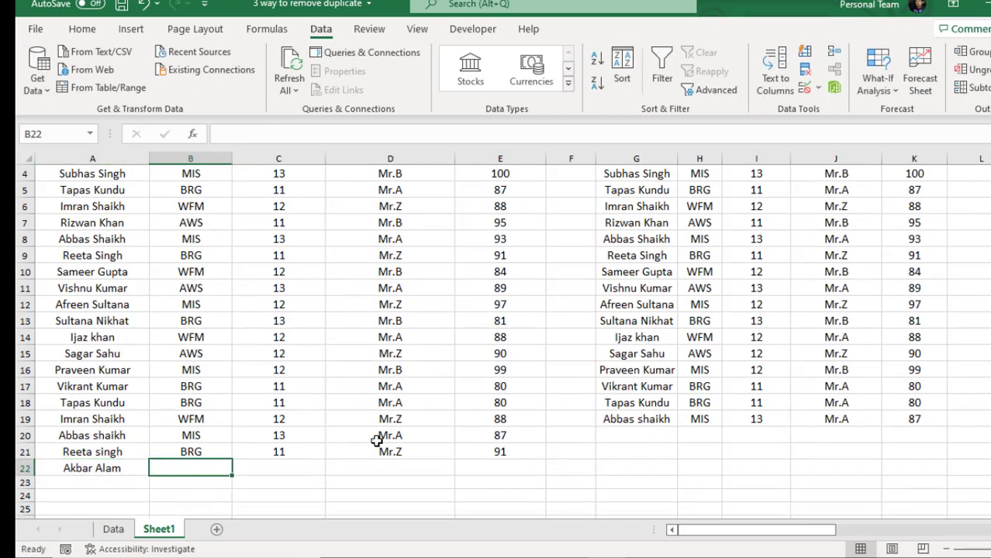
pyautogui.write('BRS')
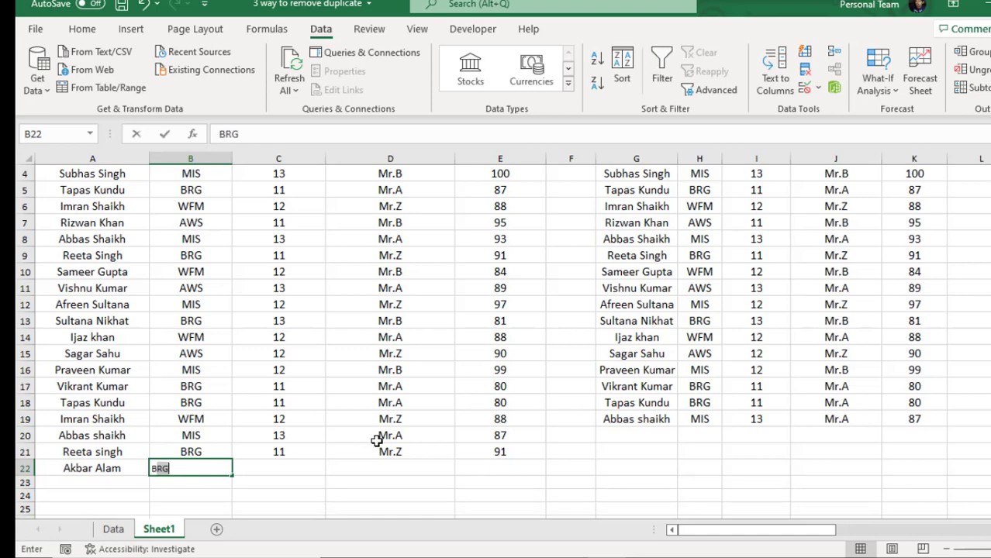
pyautogui.press('Tab')
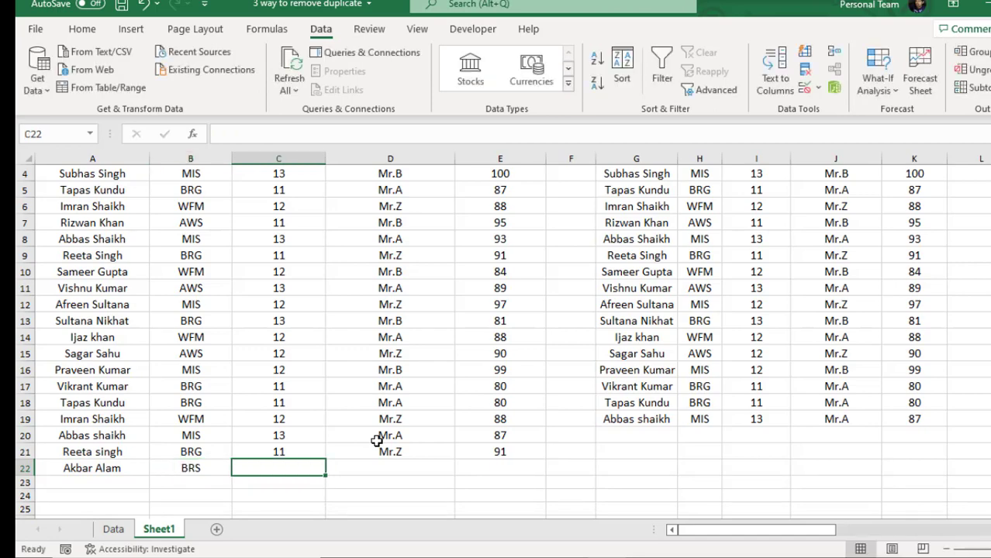
pyautogui.write('10')
pyautogui.press('Tab')
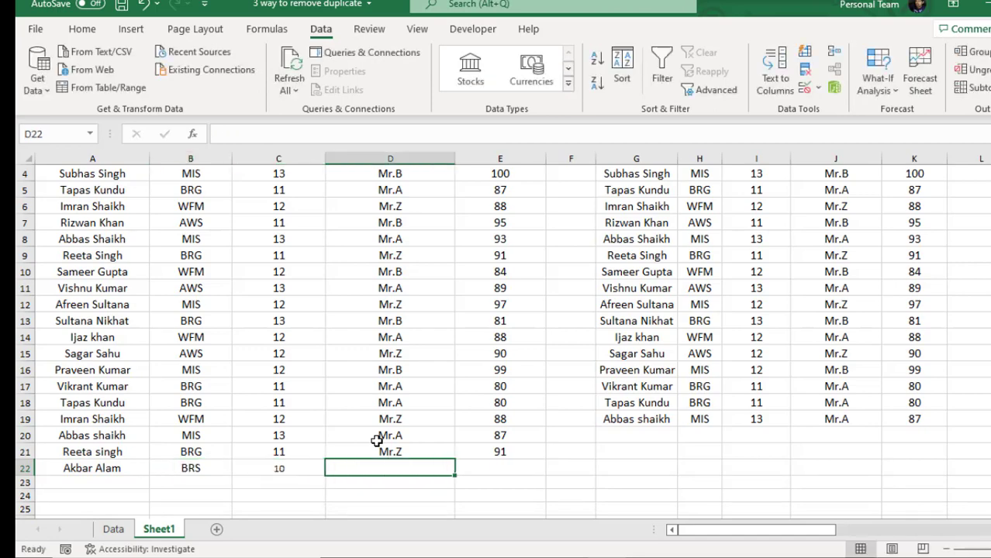
pyautogui.write('Mr.A')
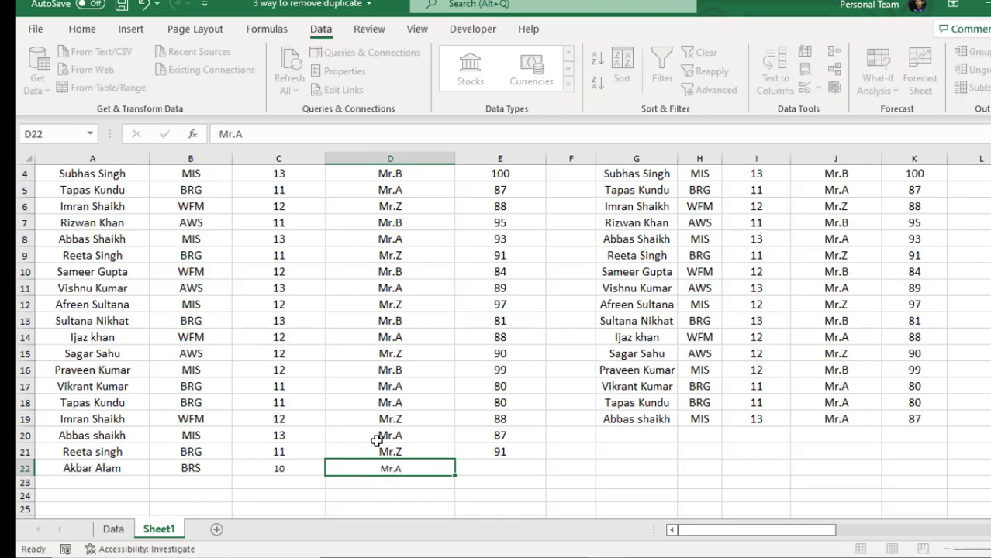
pyautogui.press('Tab')
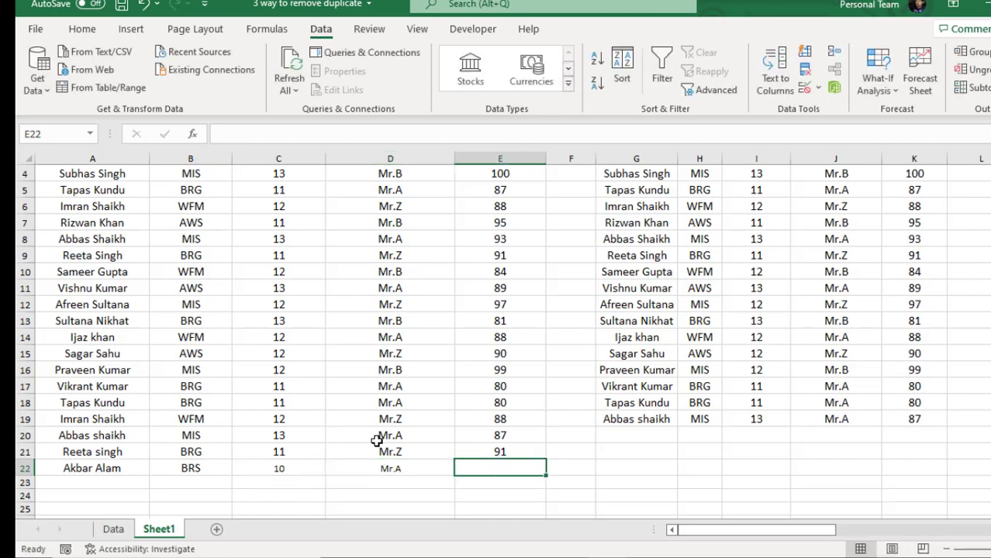
pyautogui.write('97')
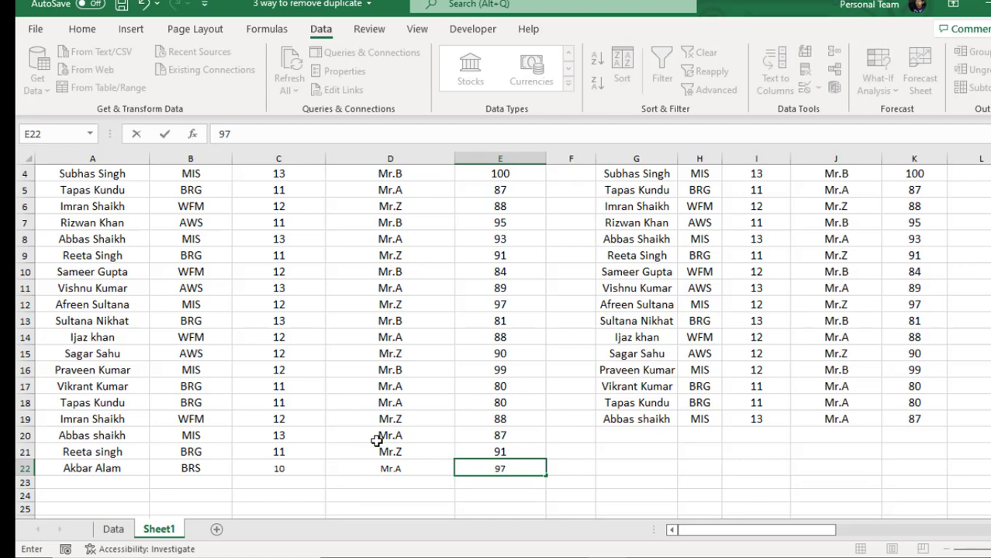
pyautogui.press('Tab')
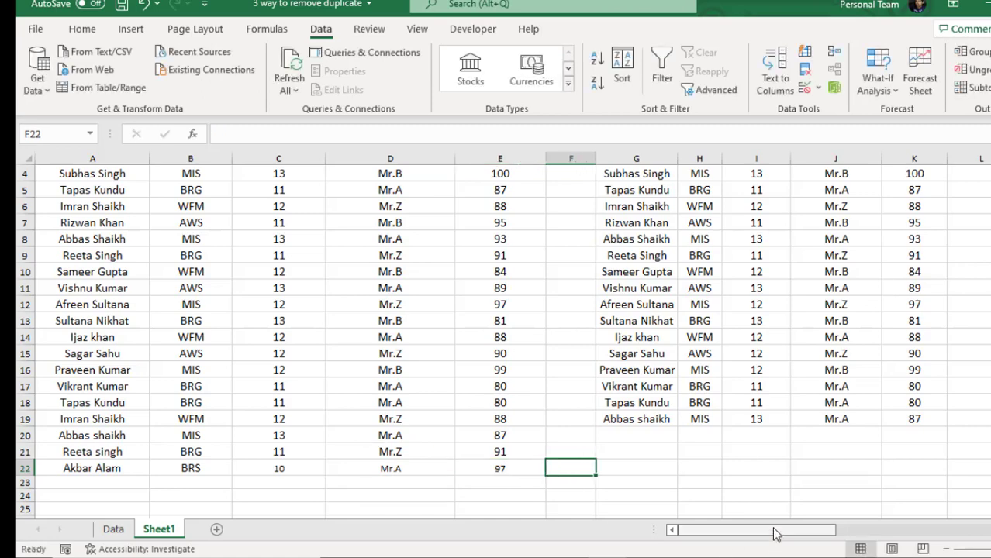
# - Inspect the spilled unique list and reselect the formula cell N2
pyautogui.moveTo(774, 531); pyautogui.dragTo(820, 531)
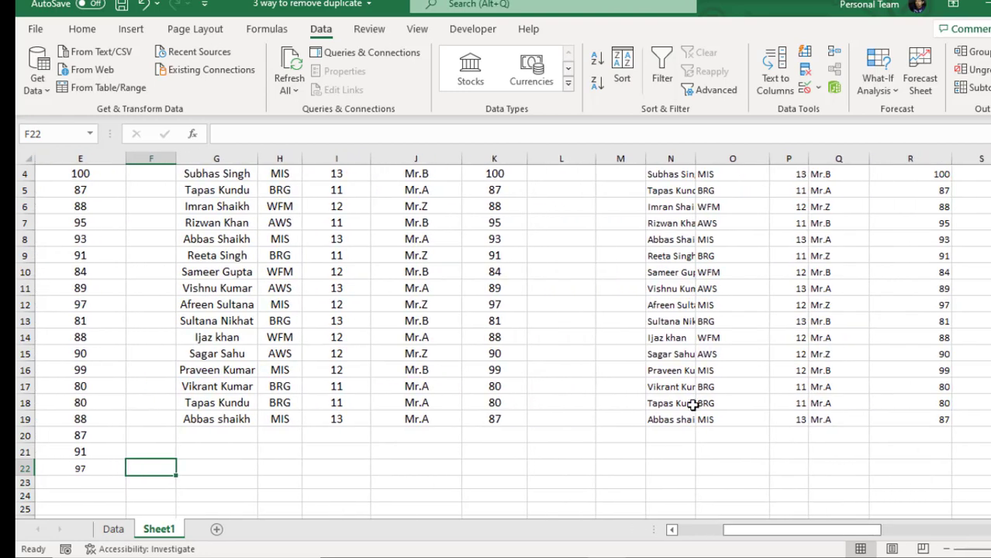
pyautogui.click(678, 413)
pyautogui.scroll(1, 672, 297)
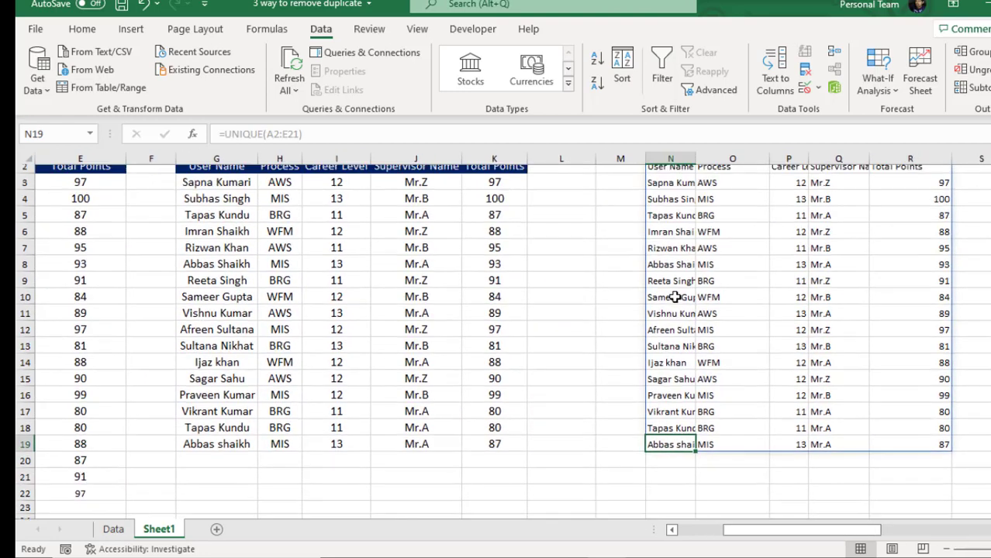
pyautogui.click(674, 189)
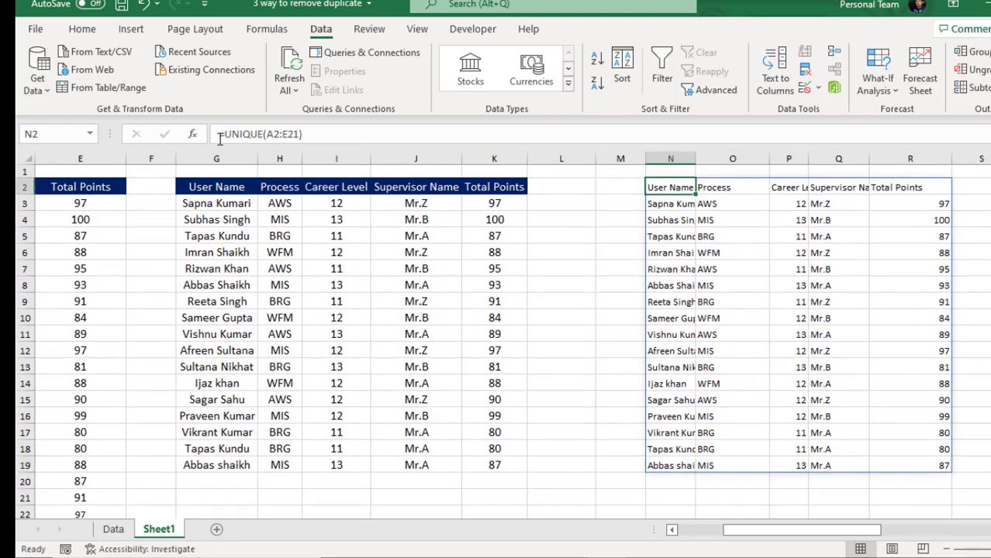
# - Change N2's formula to =UNIQUE(A:E) and widen column N to show all 18 records
pyautogui.click(299, 134)
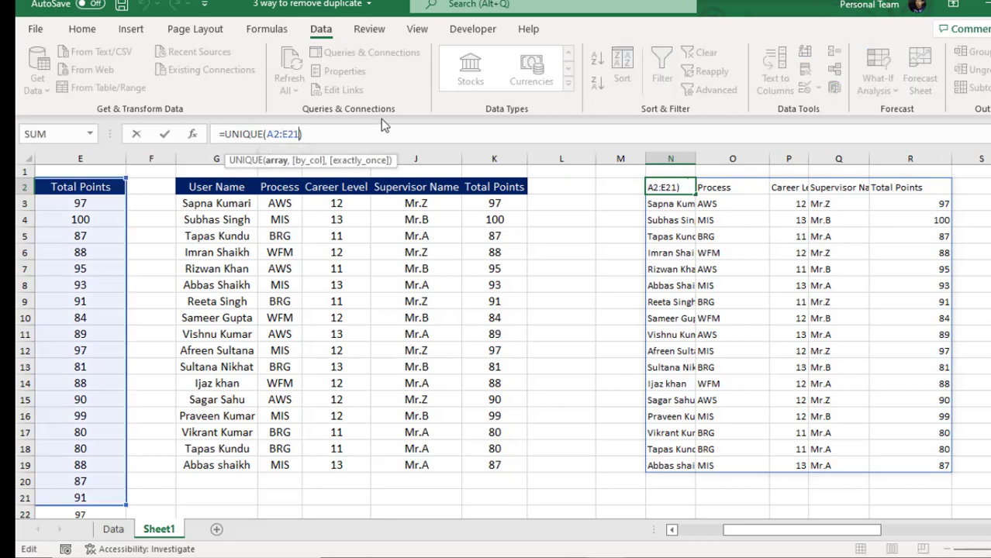
pyautogui.press('BackSpace')
pyautogui.press('BackSpace')
pyautogui.press('BackSpace')
pyautogui.press('BackSpace')
pyautogui.press('BackSpace')
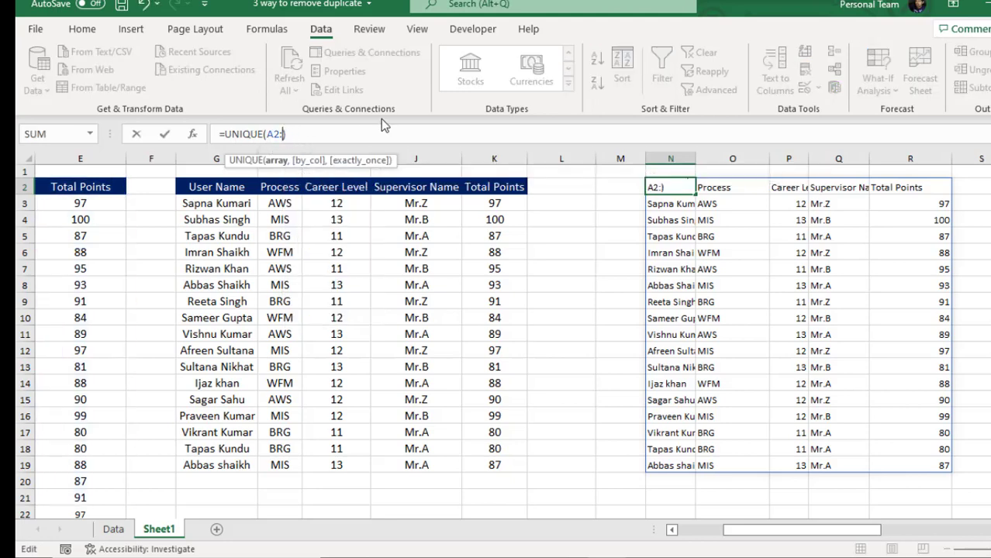
pyautogui.press('BackSpace')
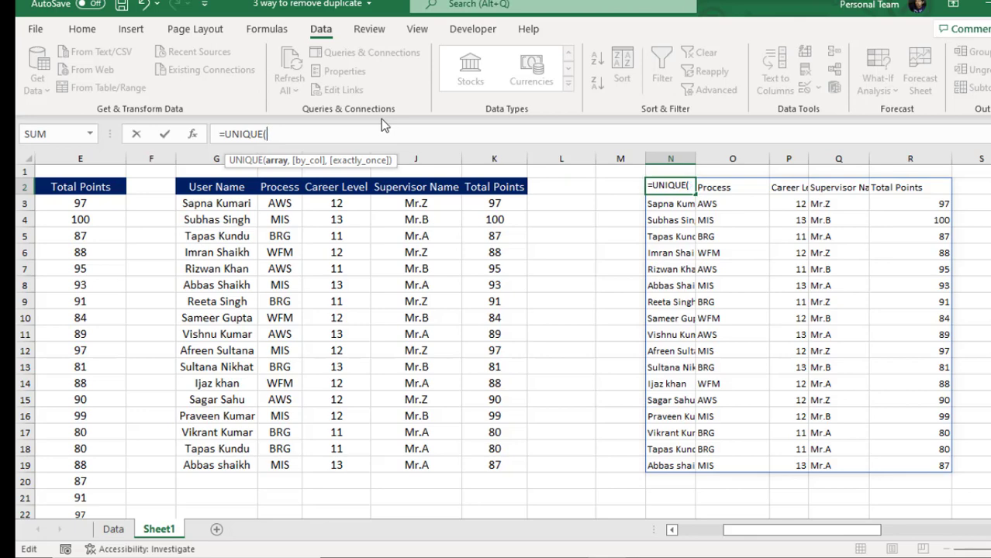
pyautogui.moveTo(798, 533); pyautogui.dragTo(746, 533)
pyautogui.moveTo(75, 157); pyautogui.dragTo(496, 160)
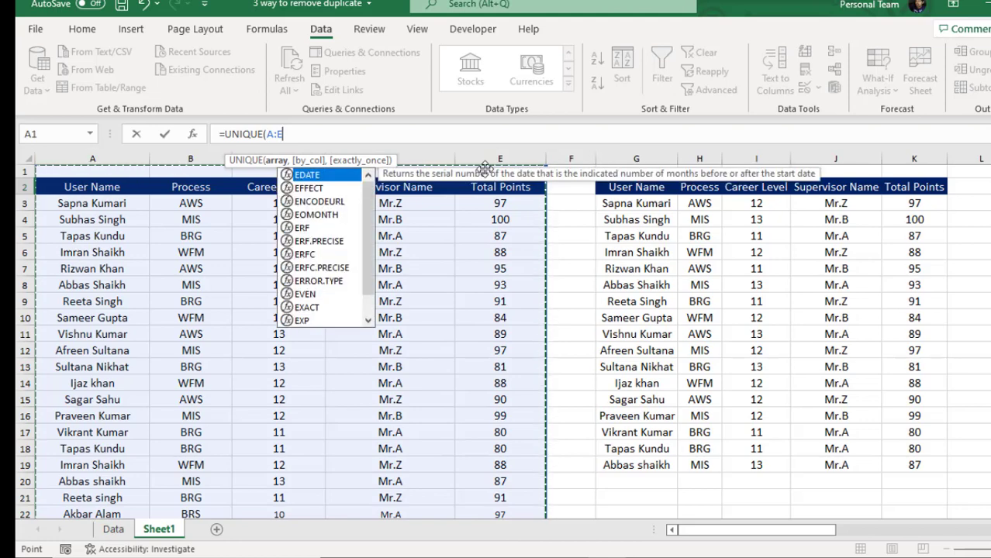
pyautogui.write(')')
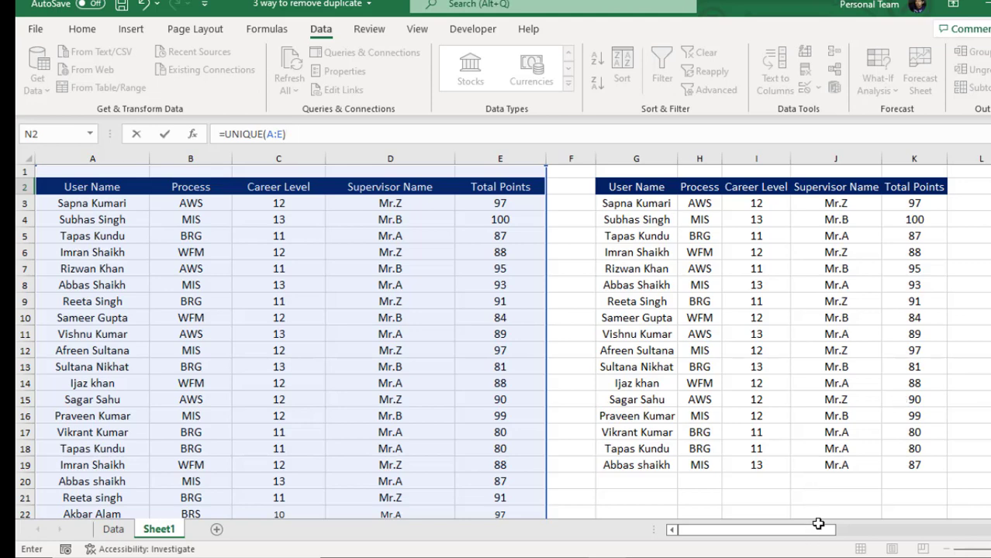
pyautogui.moveTo(820, 531); pyautogui.dragTo(859, 539)
pyautogui.press('Return')
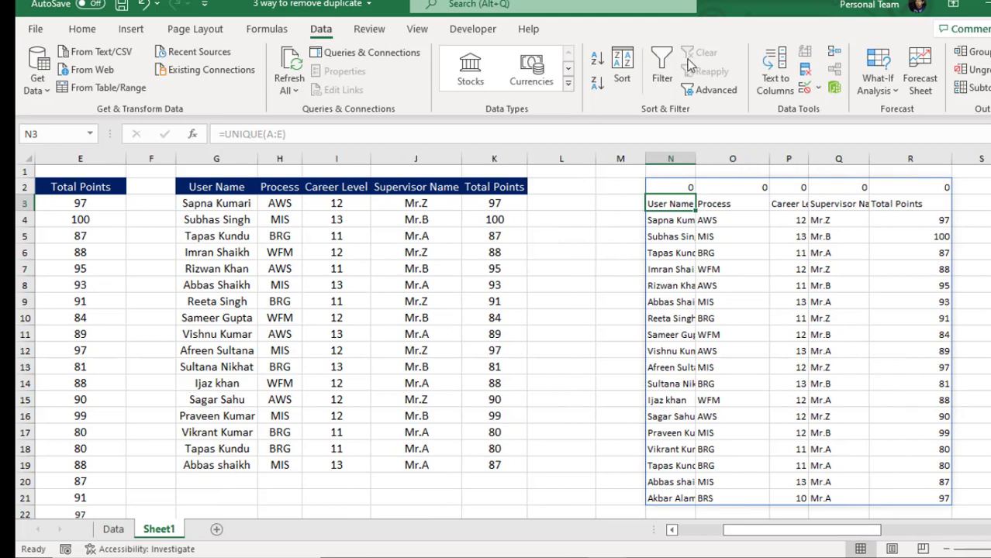
pyautogui.moveTo(695, 159); pyautogui.dragTo(740, 159)
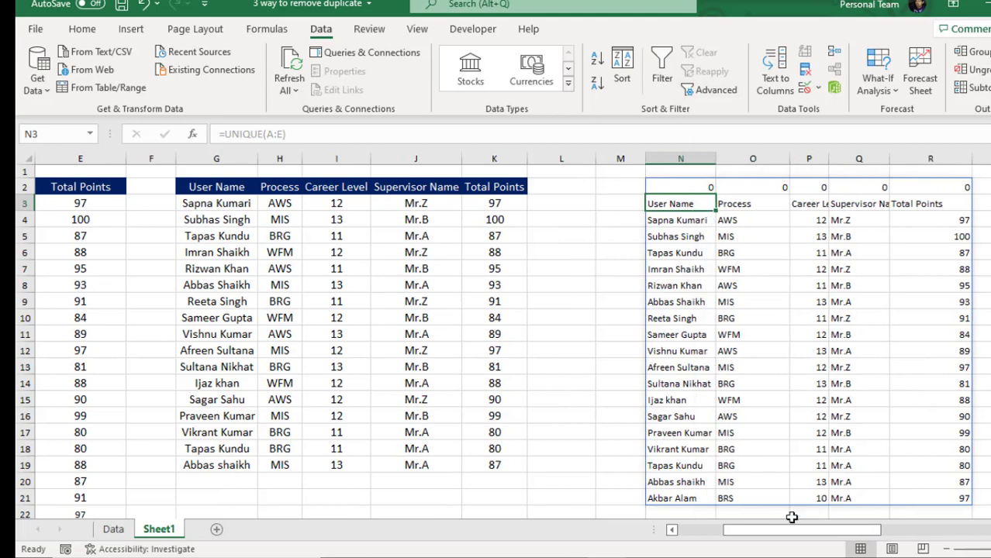
pyautogui.moveTo(780, 532); pyautogui.dragTo(700, 532)
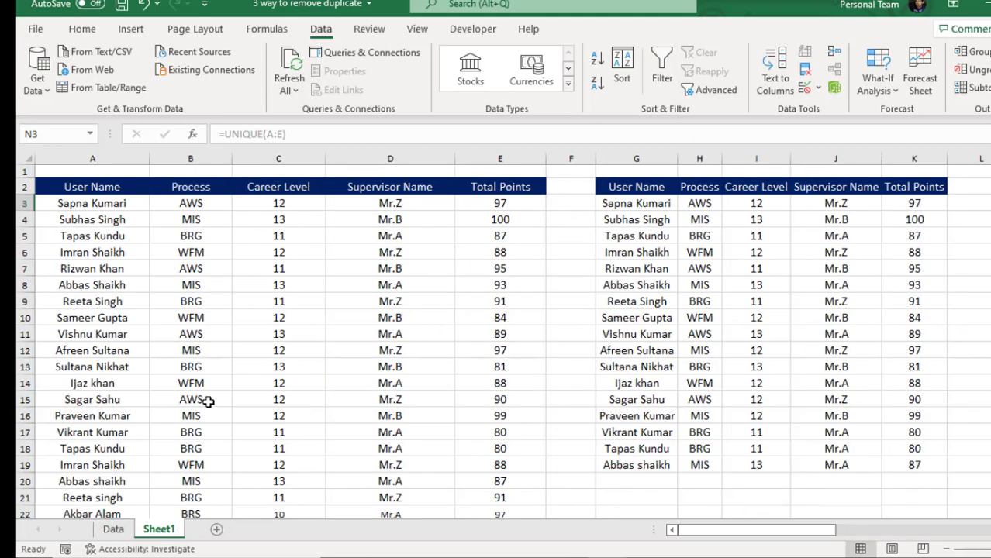
# - Clear A22:E22, removing the BRS record from the UNIQUE spill in column N
pyautogui.scroll(-1, 208, 403)
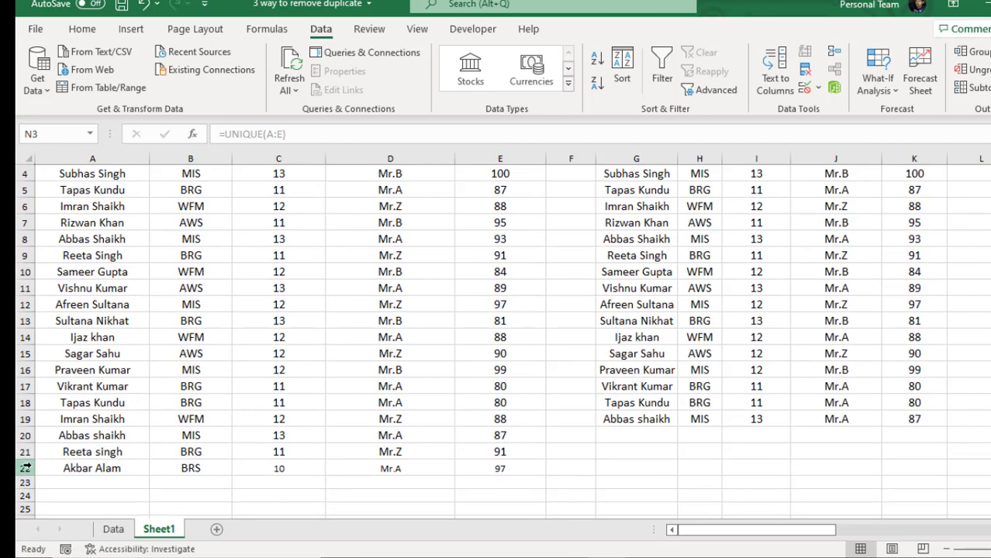
pyautogui.moveTo(63, 468); pyautogui.dragTo(479, 469)
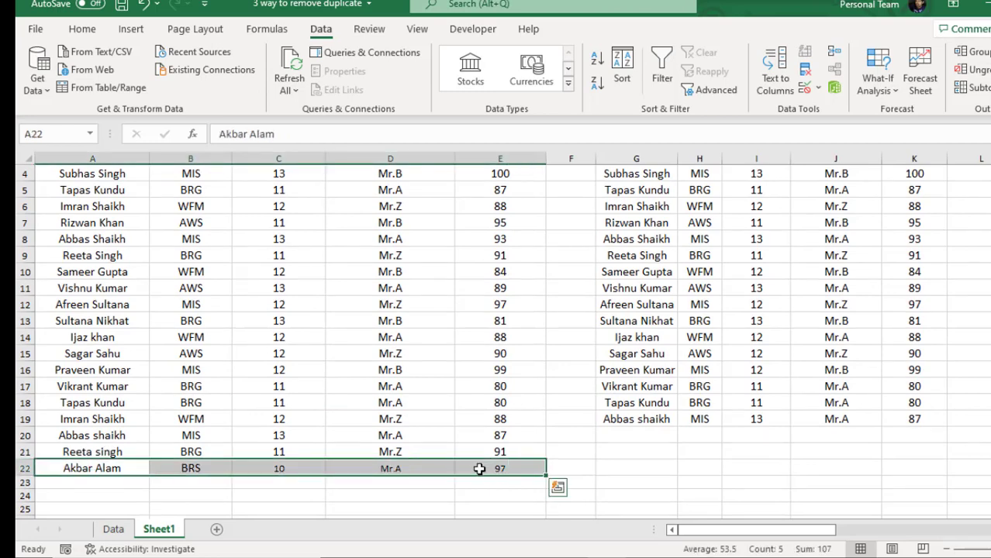
pyautogui.press('Delete')
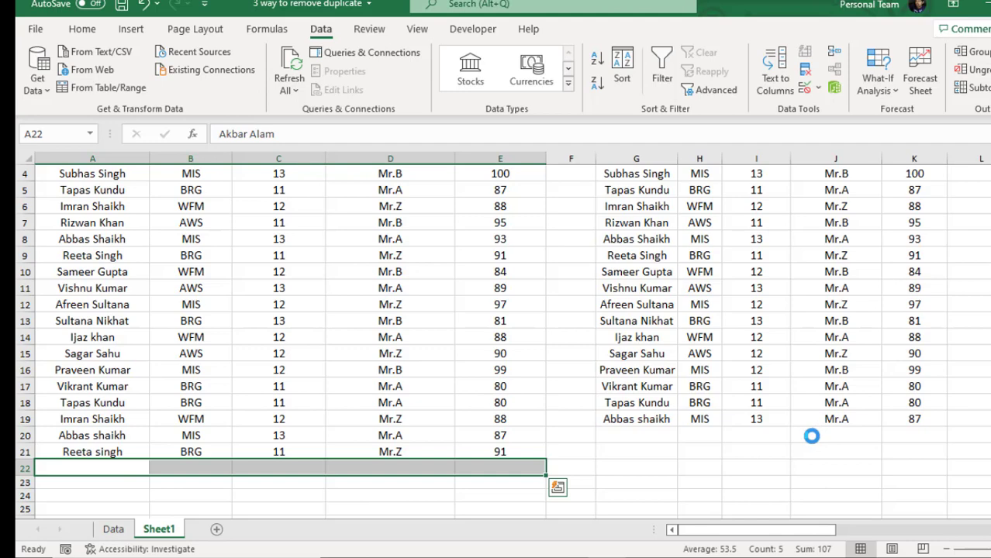
pyautogui.moveTo(830, 525); pyautogui.dragTo(898, 533)
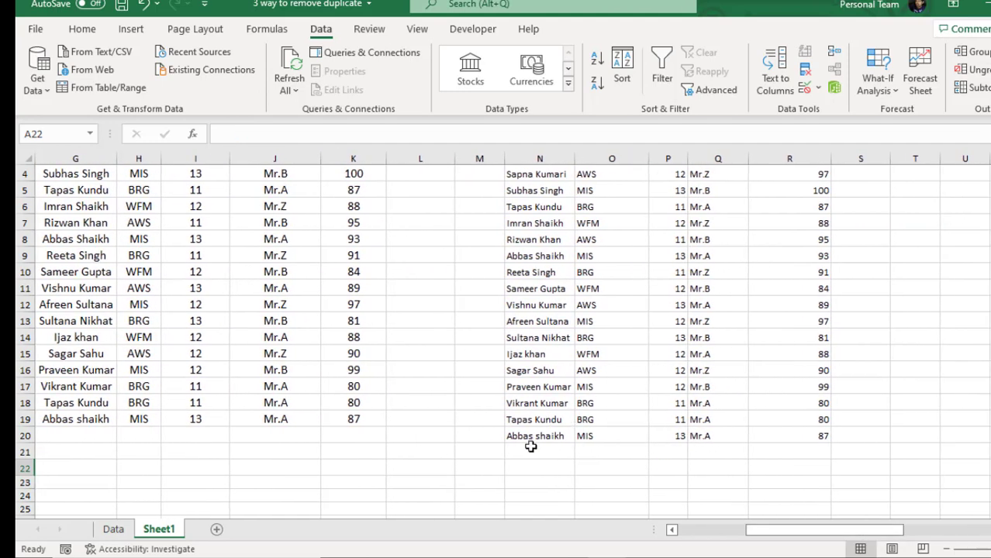
pyautogui.moveTo(823, 531); pyautogui.dragTo(702, 533)
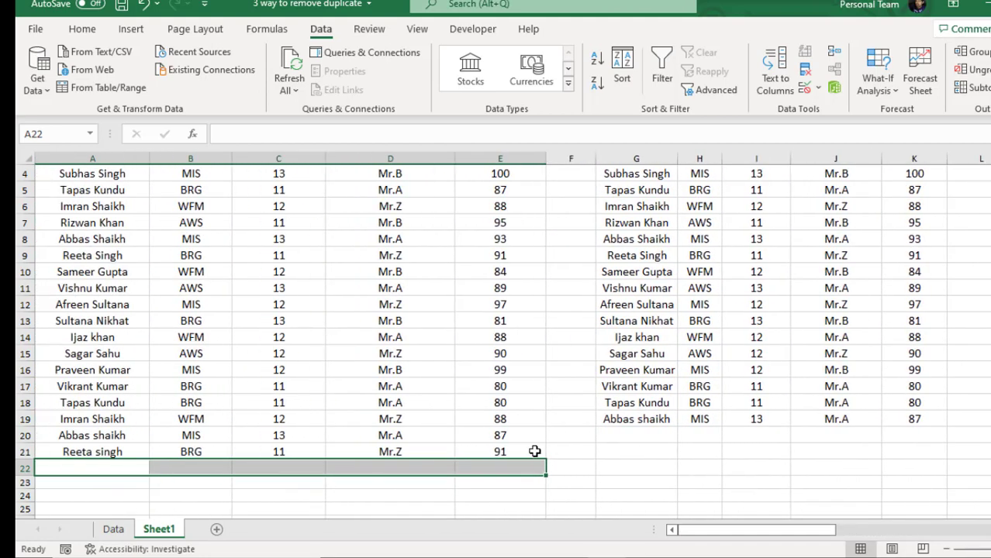
pyautogui.click(535, 451)
# - Enter the employee's name in A22, then MIS, 10, Mr.Z and 100 points across B22:E22
pyautogui.click(121, 467)
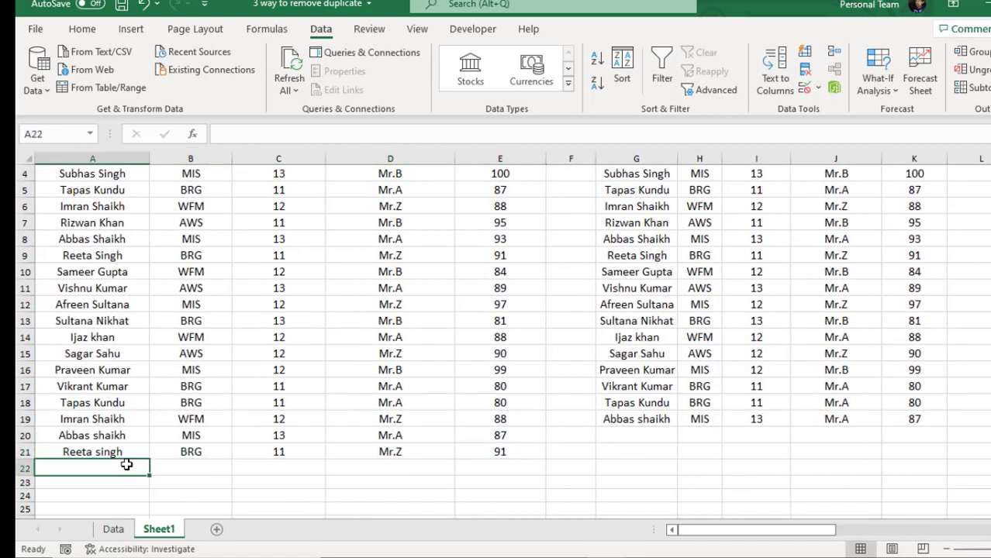
pyautogui.write('Alam')
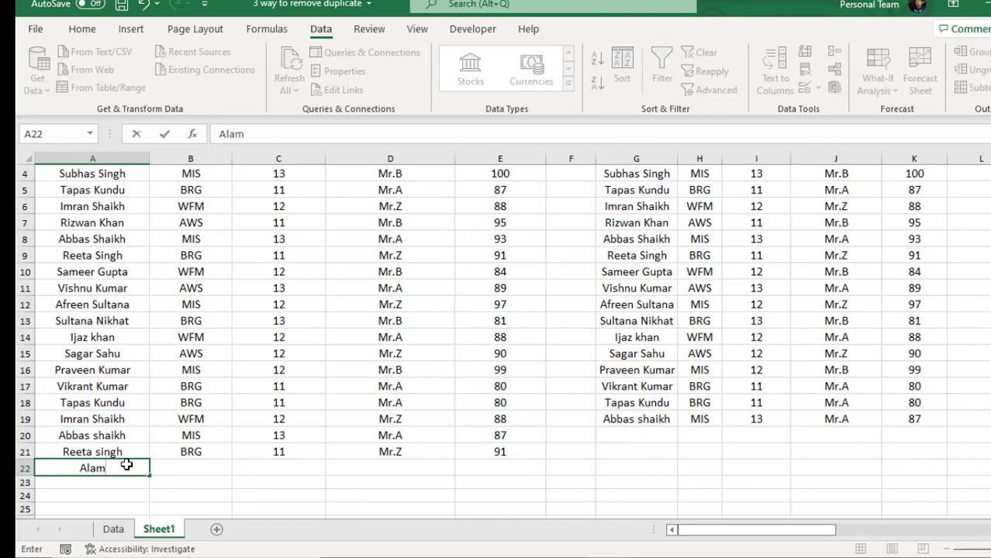
pyautogui.press('Tab')
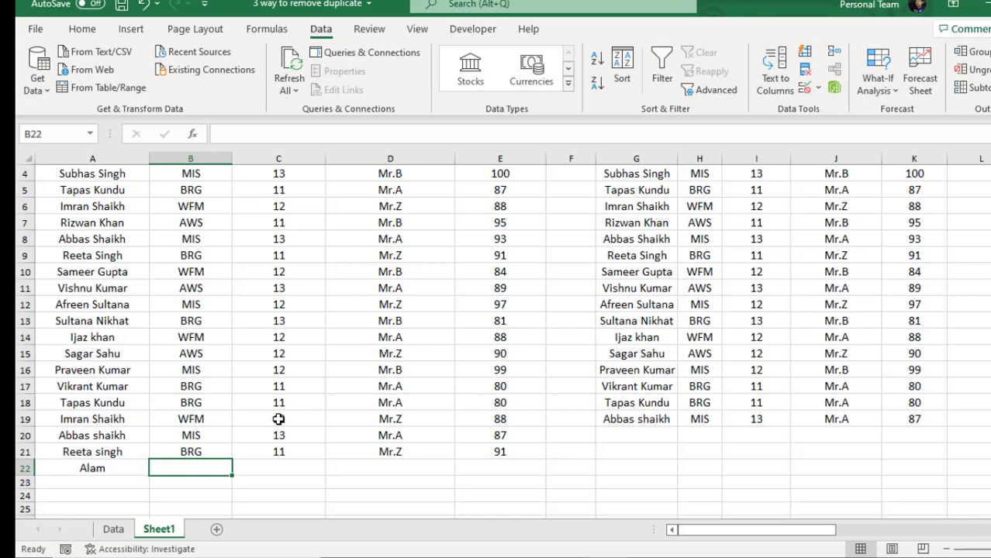
pyautogui.write('MIS')
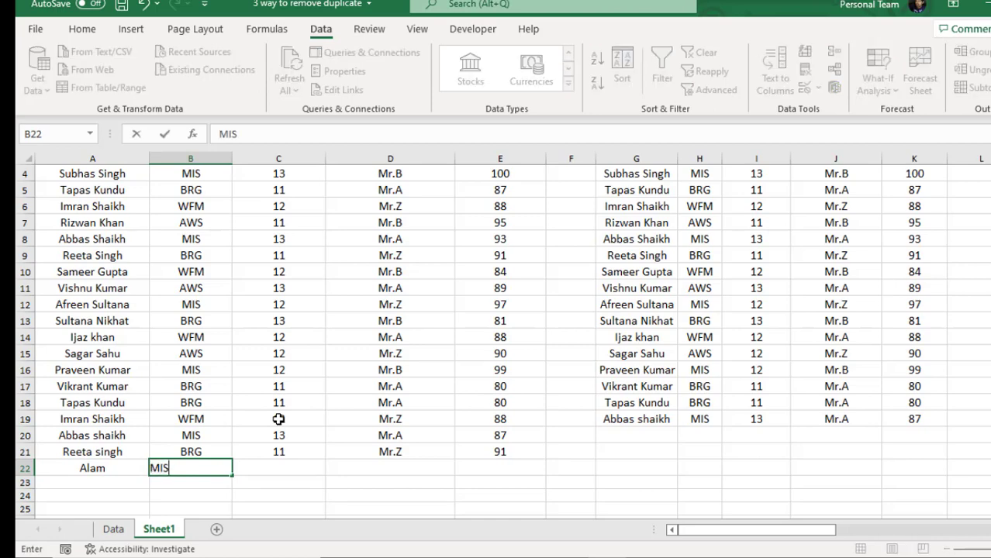
pyautogui.press('Tab')
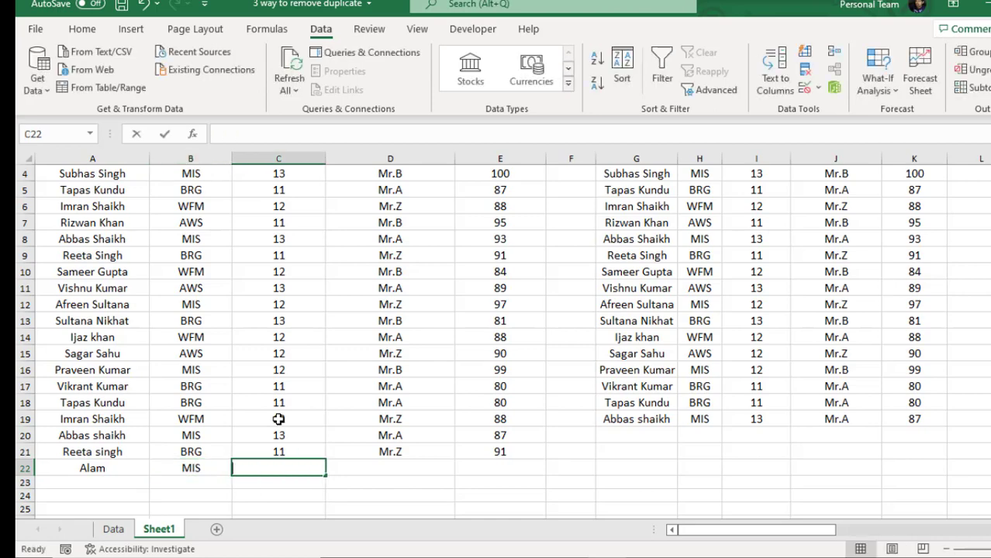
pyautogui.write('10')
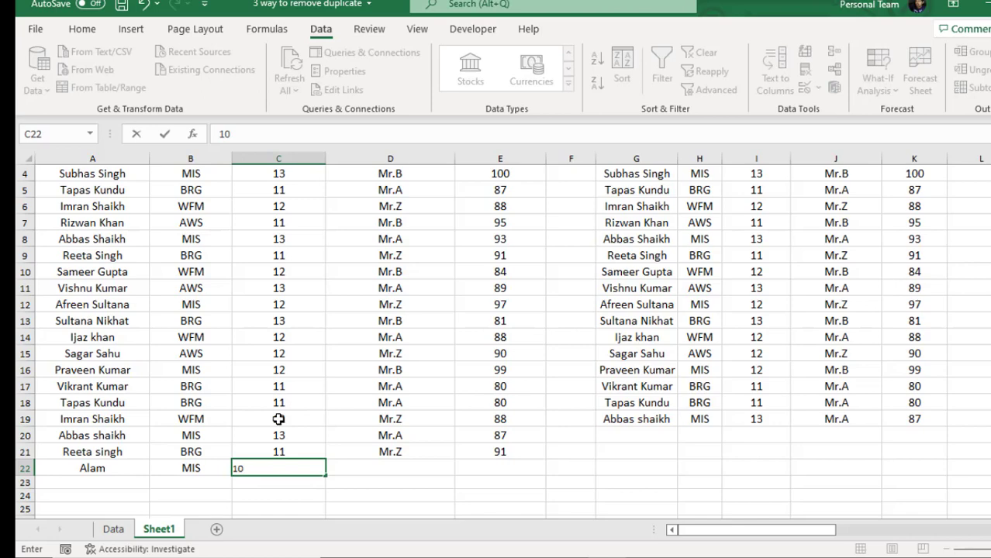
pyautogui.press('Tab')
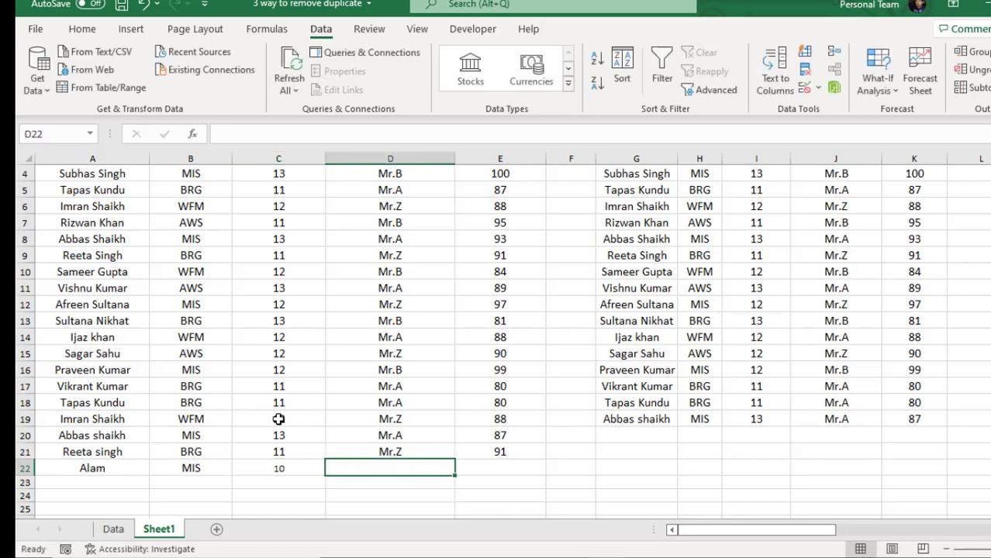
pyautogui.write('Mr.Z')
pyautogui.press('Tab')
pyautogui.write('10')
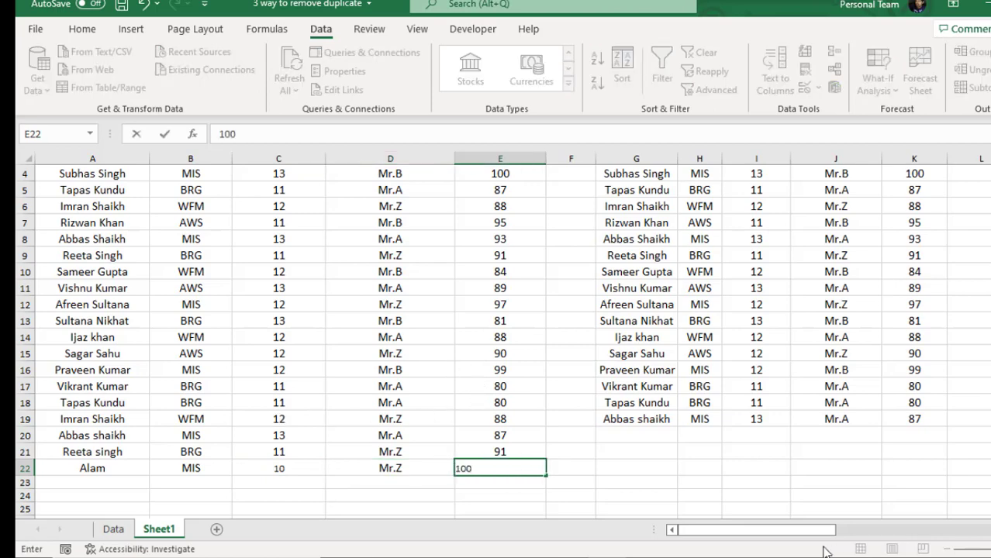
pyautogui.press('Tab')
pyautogui.moveTo(797, 536)
pyautogui.mouseDown()
pyautogui.moveTo(865, 536)
pyautogui.moveTo(787, 535)
pyautogui.mouseUp()
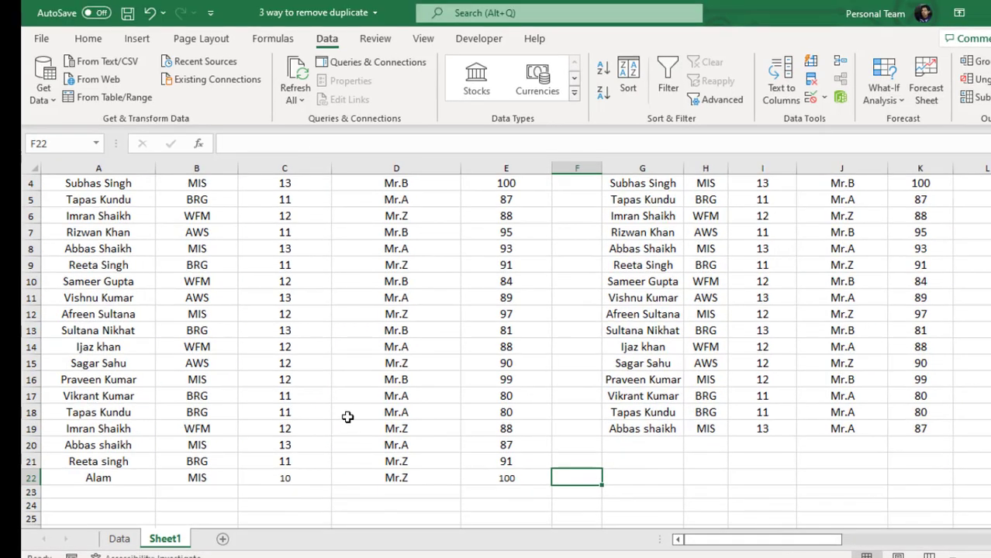
# - Select A2:E22 and start a table, cancelling the first Create Table attempt
pyautogui.scroll(1, 348, 417)
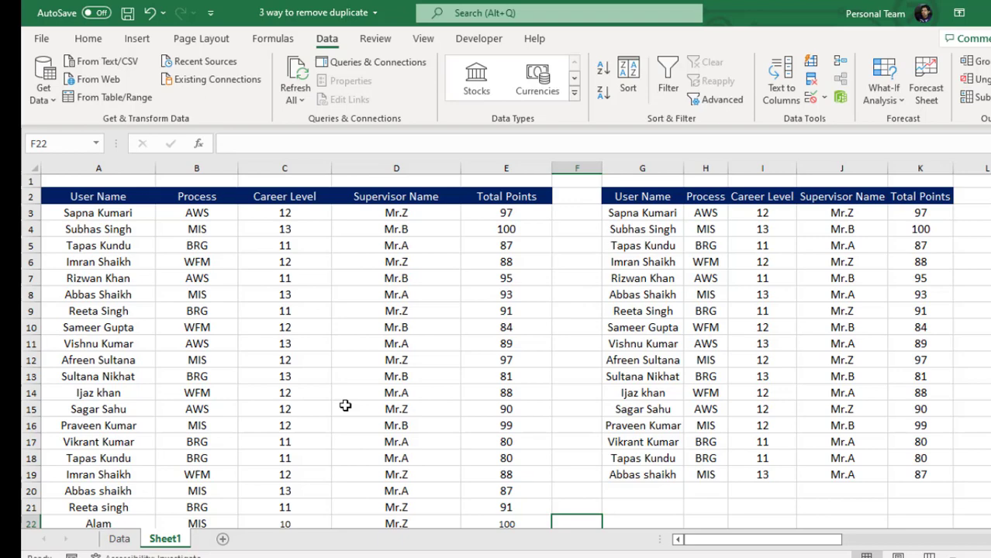
pyautogui.moveTo(774, 542)
pyautogui.mouseDown()
pyautogui.moveTo(807, 548)
pyautogui.moveTo(774, 547)
pyautogui.mouseUp()
pyautogui.moveTo(85, 196); pyautogui.dragTo(484, 203)
pyautogui.hotkey('ctrl', 'shift', 'Down')
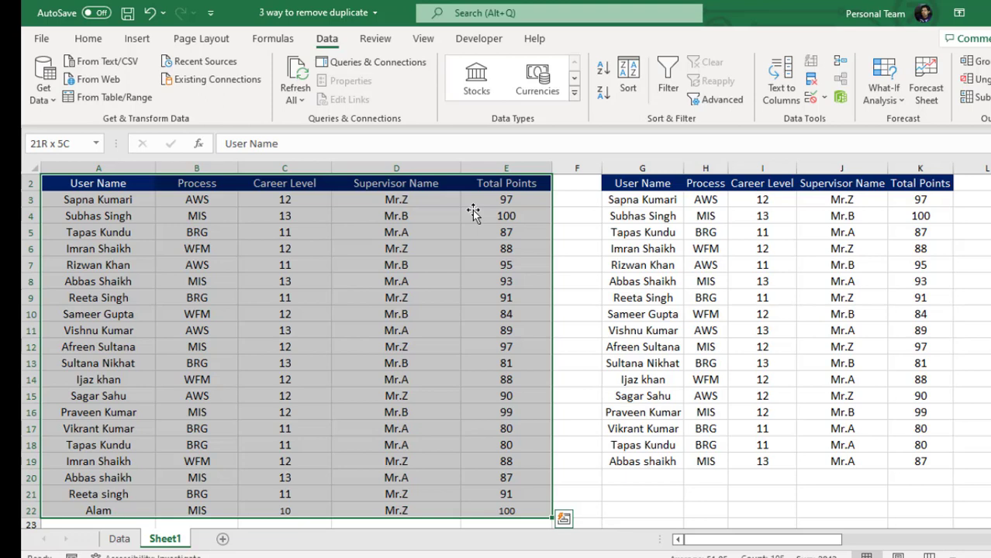
pyautogui.hotkey('ctrl', 't')
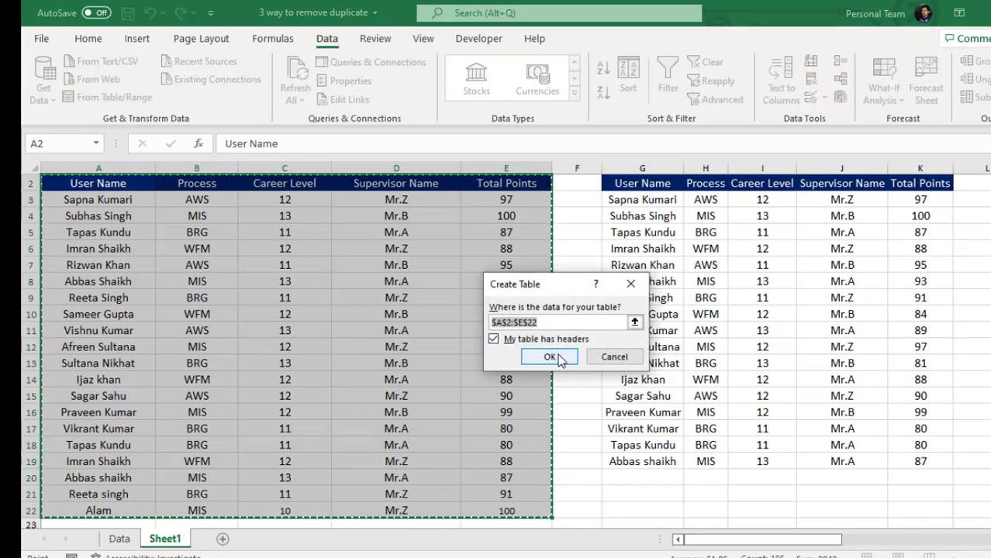
pyautogui.click(614, 356)
# - Convert the data region A2:E22 into an Excel table and send it to the Power Query Editor
pyautogui.click(201, 265)
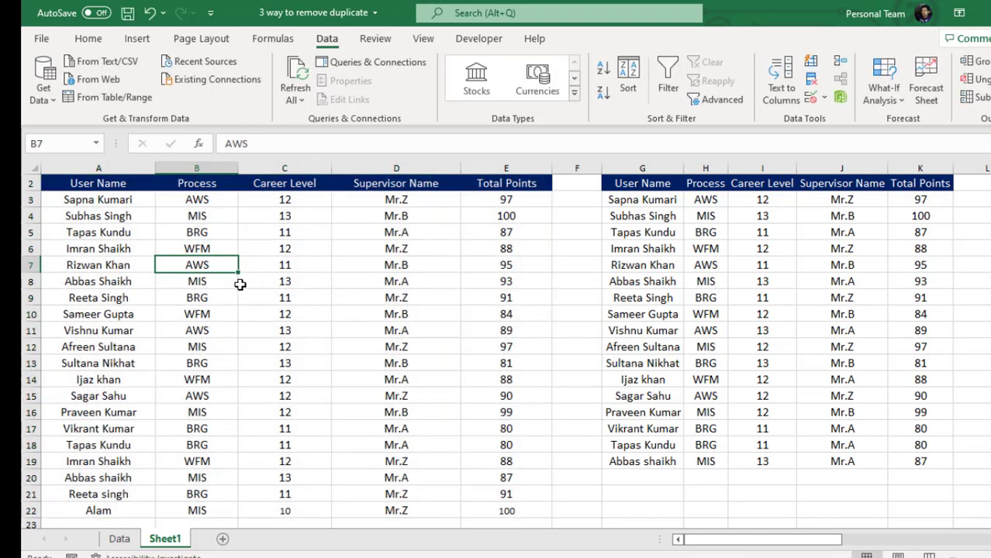
pyautogui.hotkey('ctrl', 'a')
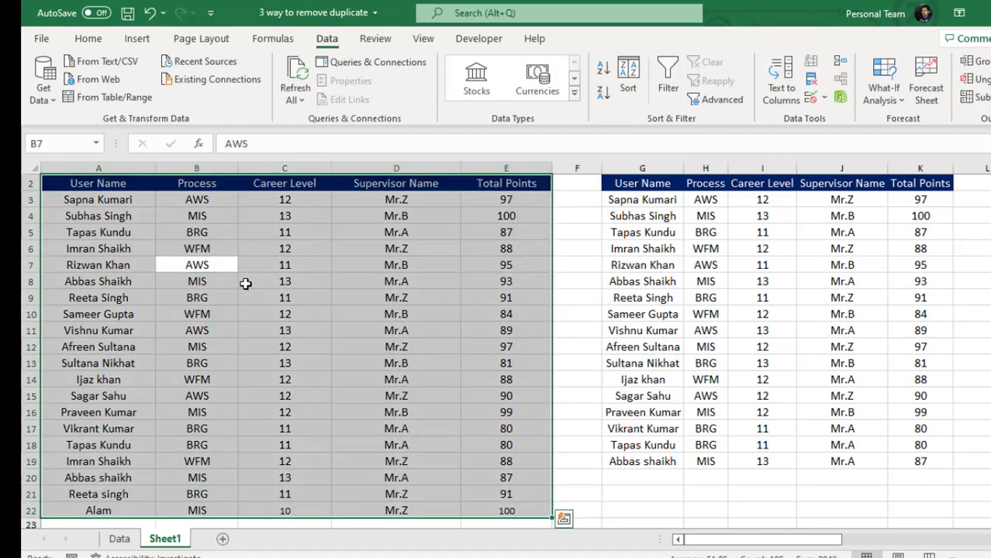
pyautogui.hotkey('ctrl', 't')
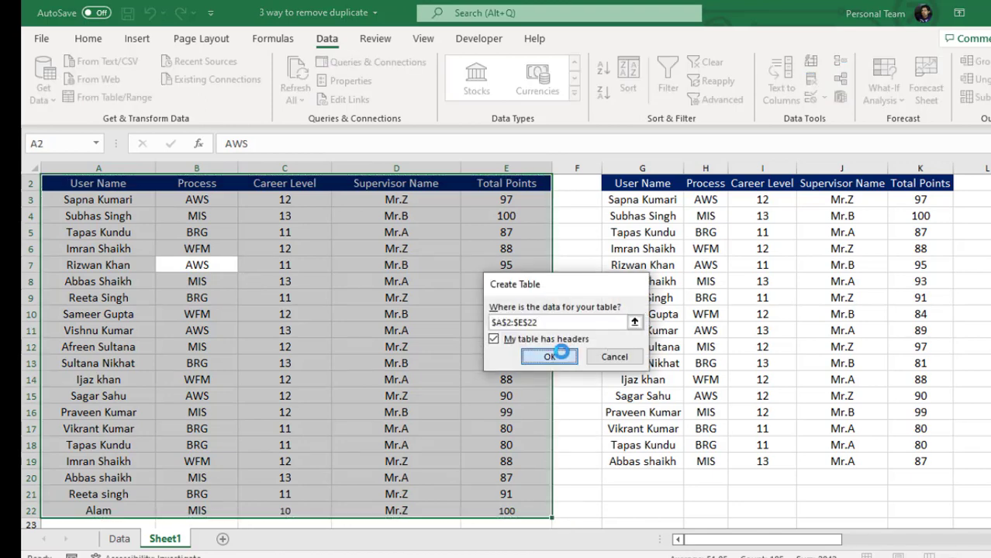
pyautogui.click(550, 356)
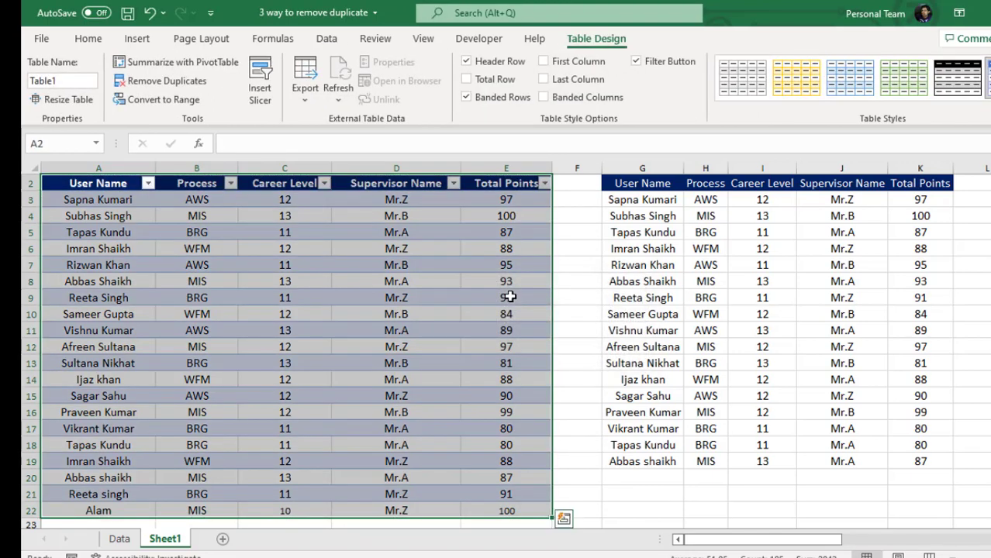
pyautogui.click(327, 40)
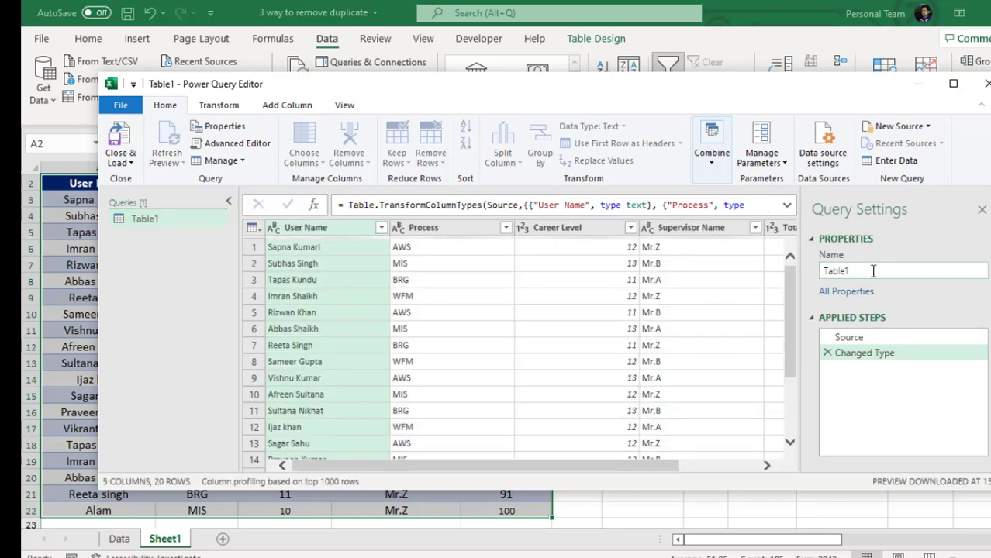
# - Replace Table1 with 'Duplicate Data' in the Query Settings Name box
pyautogui.doubleClick(873, 271)
pyautogui.write('Dupli')
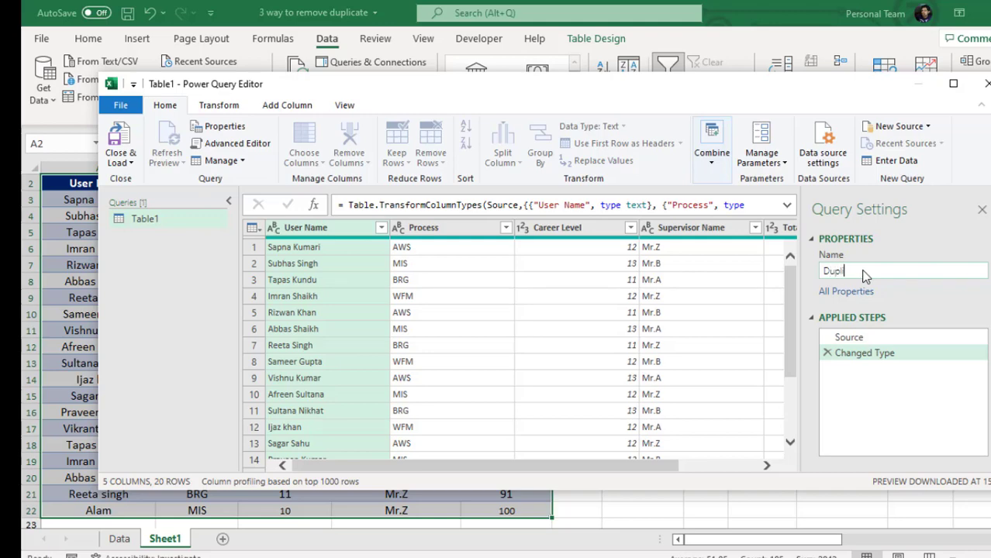
pyautogui.write('cate')
pyautogui.write('Data')
pyautogui.press('Return')
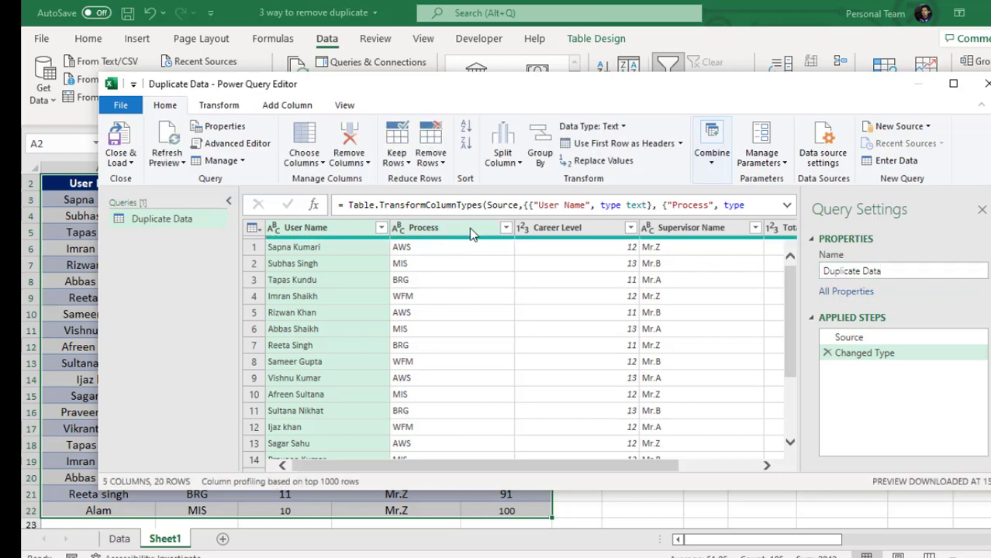
# - Select the User Name, Process, Career Level, Supervisor Name and Total Points columns and remove duplicates, leaving 19 rows
pyautogui.keyDown('ctrl'); pyautogui.click(469, 228); pyautogui.keyUp('ctrl')
pyautogui.keyDown('shift'); pyautogui.click(576, 228); pyautogui.keyUp('shift')
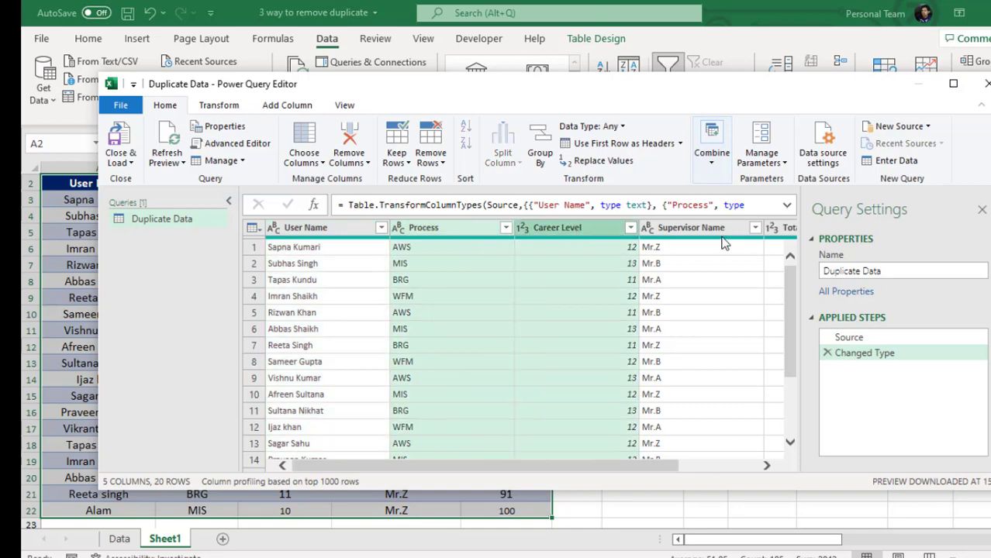
pyautogui.keyDown('ctrl'); pyautogui.click(340, 228); pyautogui.keyUp('ctrl')
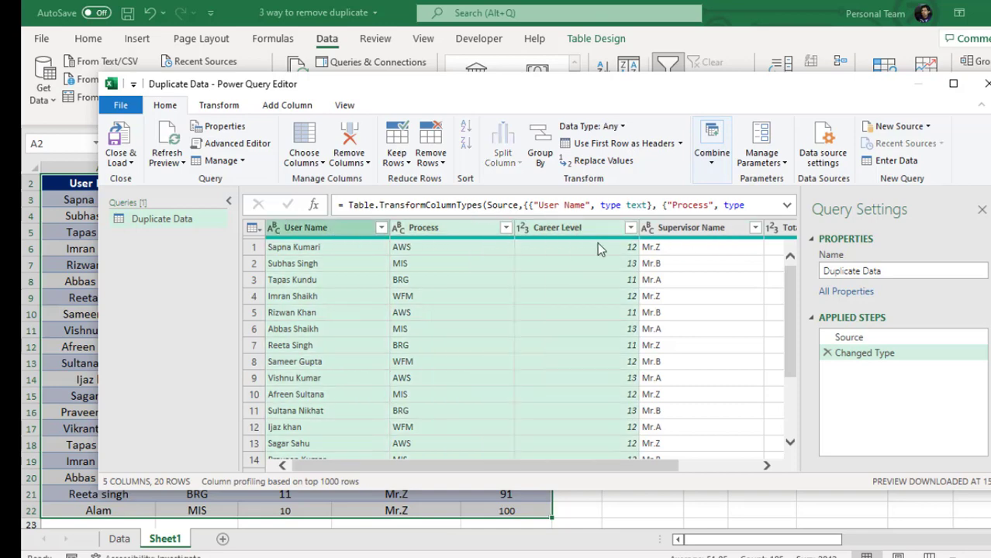
pyautogui.keyDown('ctrl'); pyautogui.click(729, 230); pyautogui.keyUp('ctrl')
pyautogui.keyDown('ctrl'); pyautogui.click(786, 229); pyautogui.keyUp('ctrl')
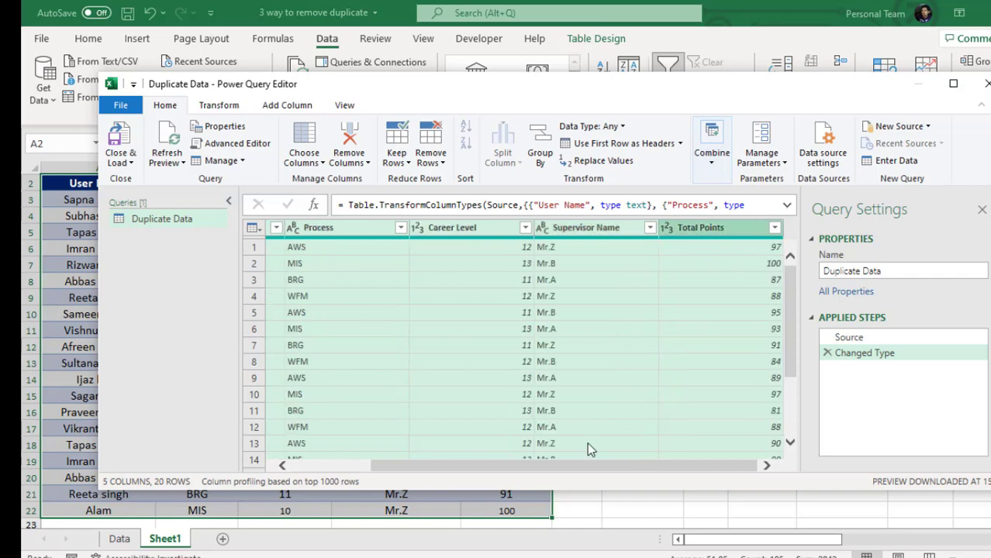
pyautogui.rightClick(455, 231)
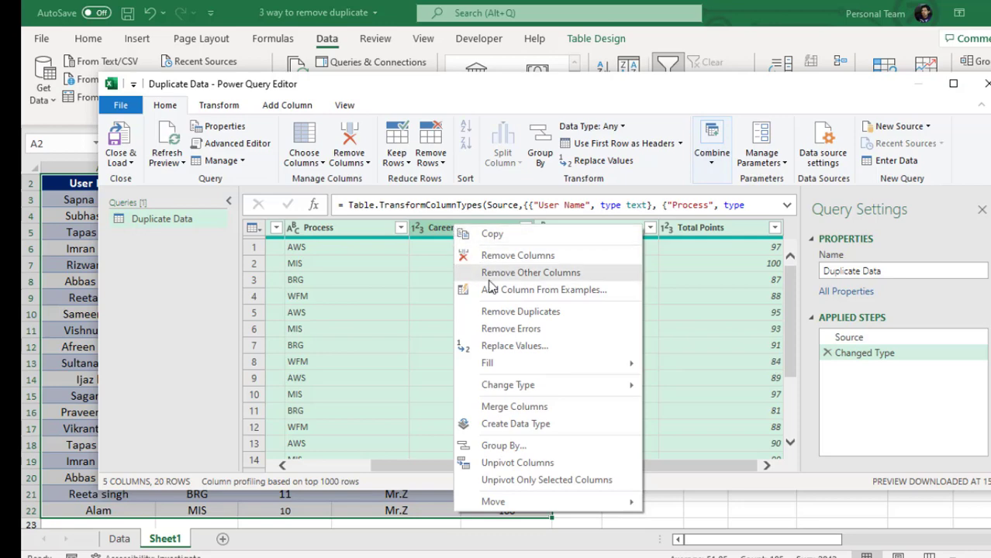
pyautogui.click(535, 314)
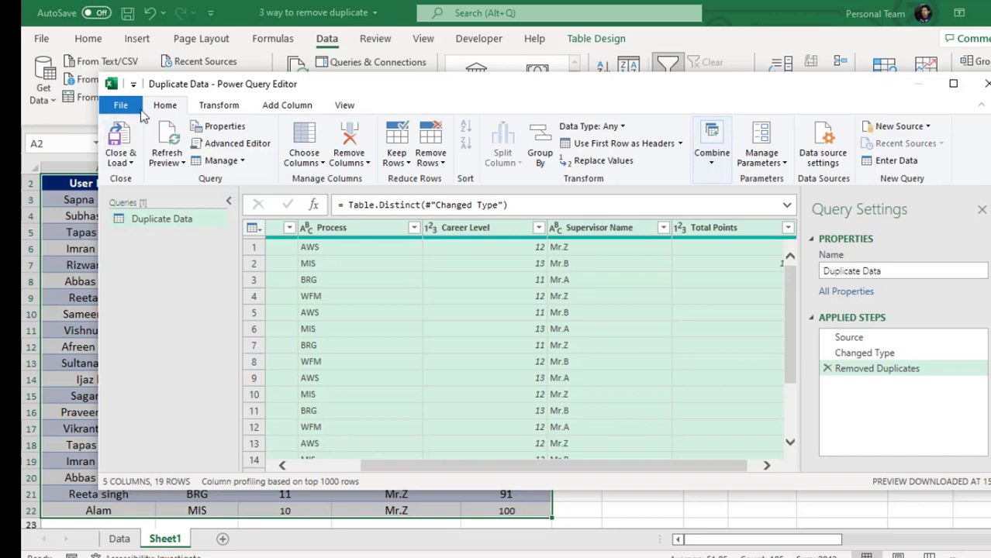
# - Close & Load To a table on the existing worksheet at Sheet1!$U$3
pyautogui.click(132, 162)
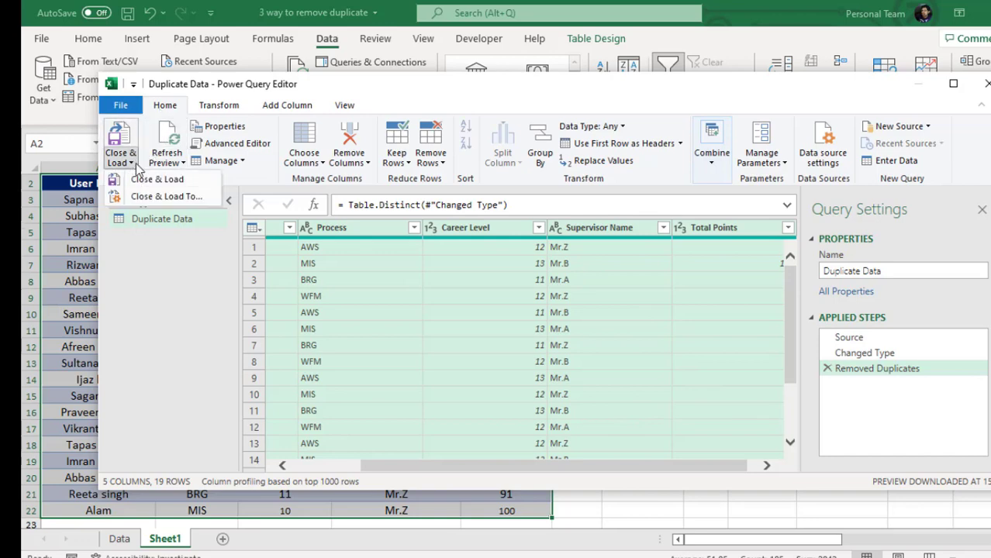
pyautogui.click(164, 197)
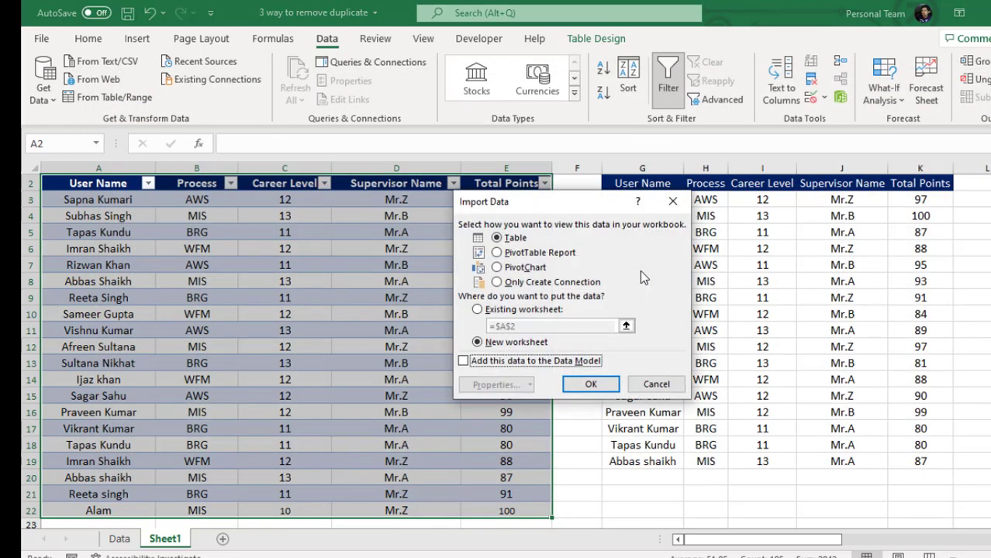
pyautogui.click(477, 309)
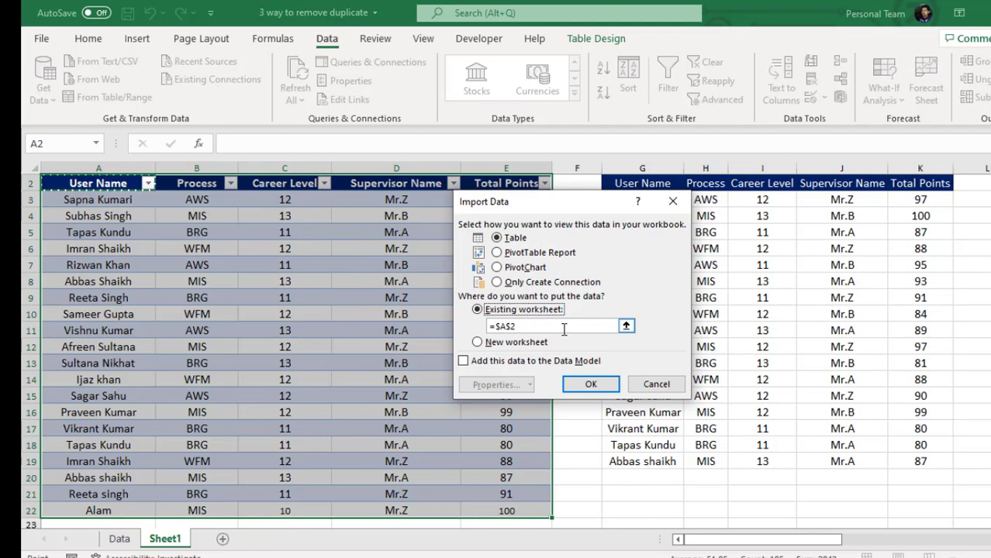
pyautogui.moveTo(812, 545); pyautogui.dragTo(894, 545)
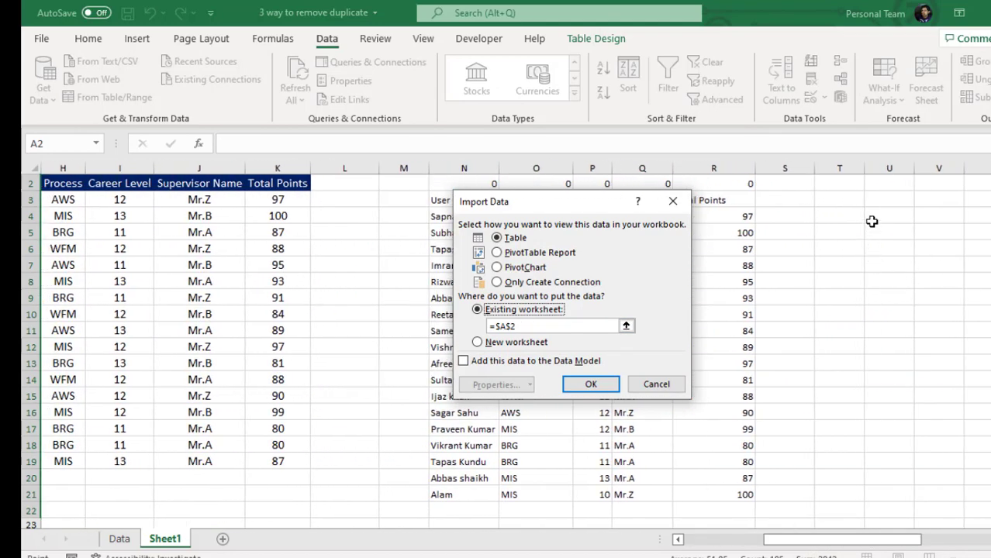
pyautogui.click(881, 198)
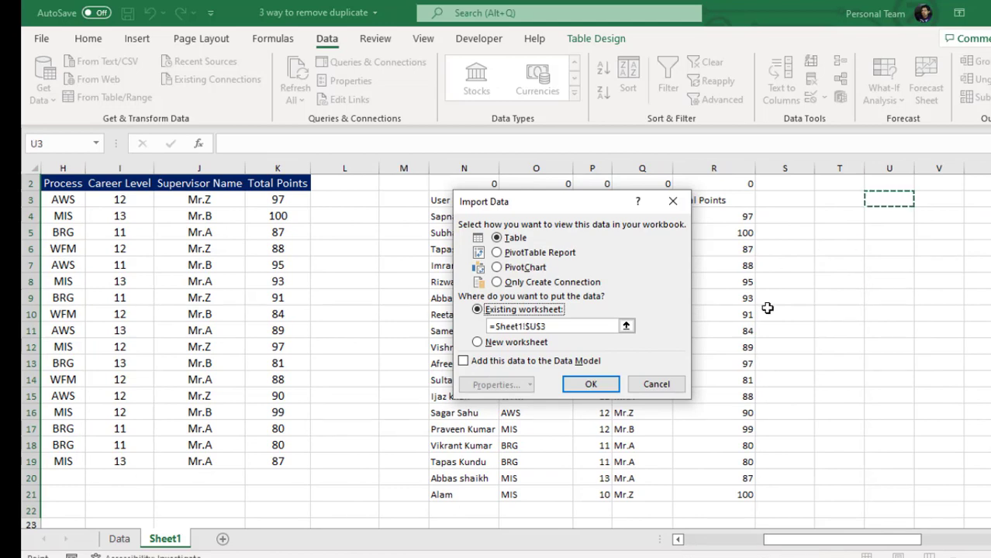
pyautogui.click(585, 388)
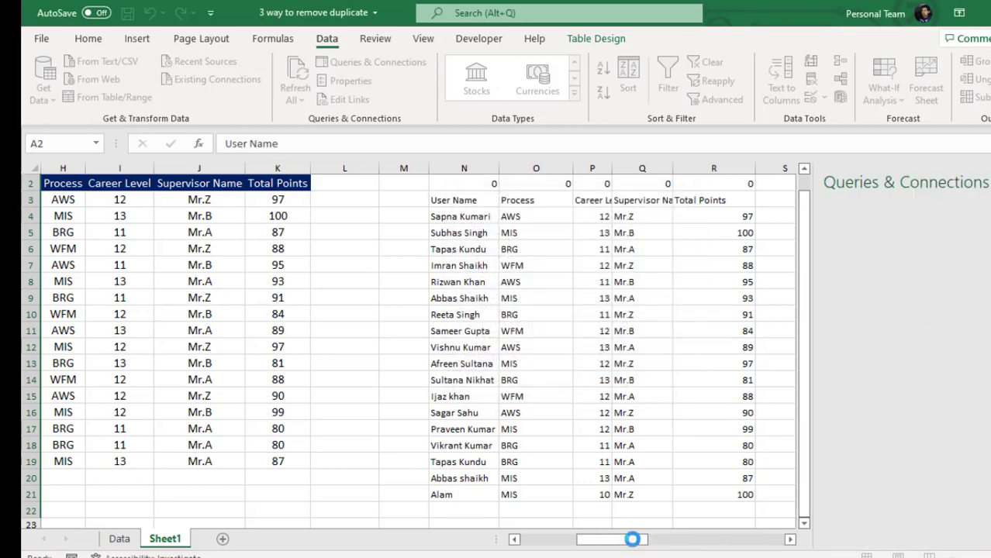
pyautogui.moveTo(632, 539); pyautogui.dragTo(698, 545)
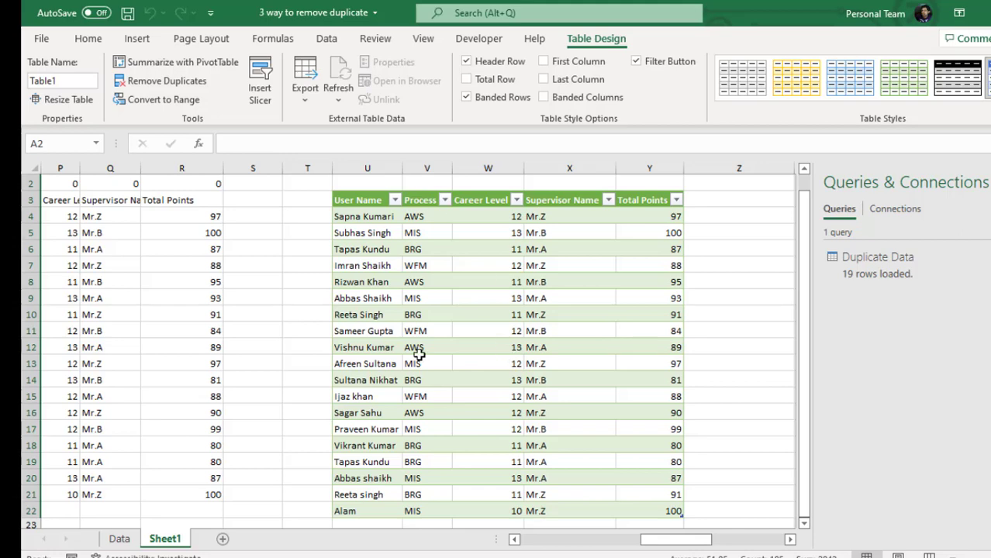
pyautogui.click(364, 315)
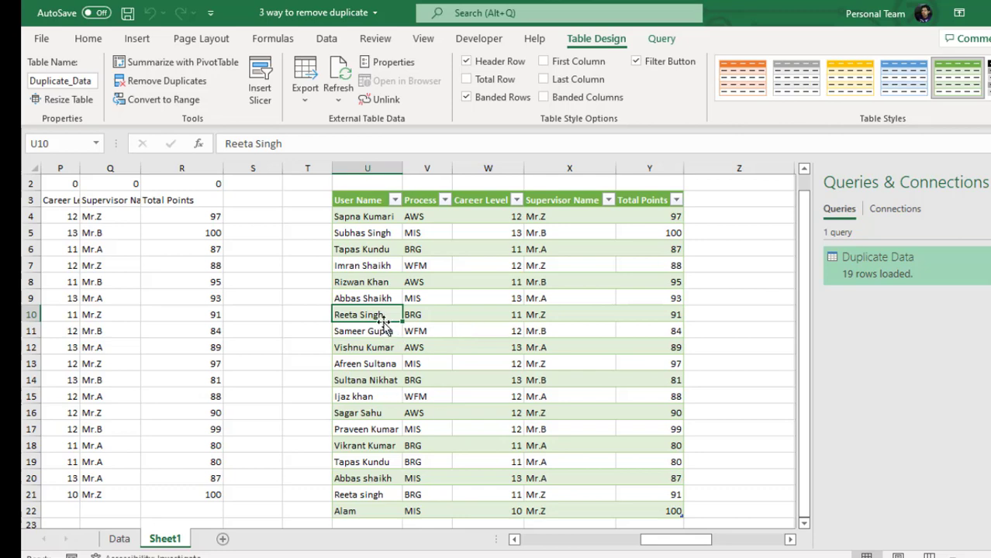
pyautogui.click(382, 493)
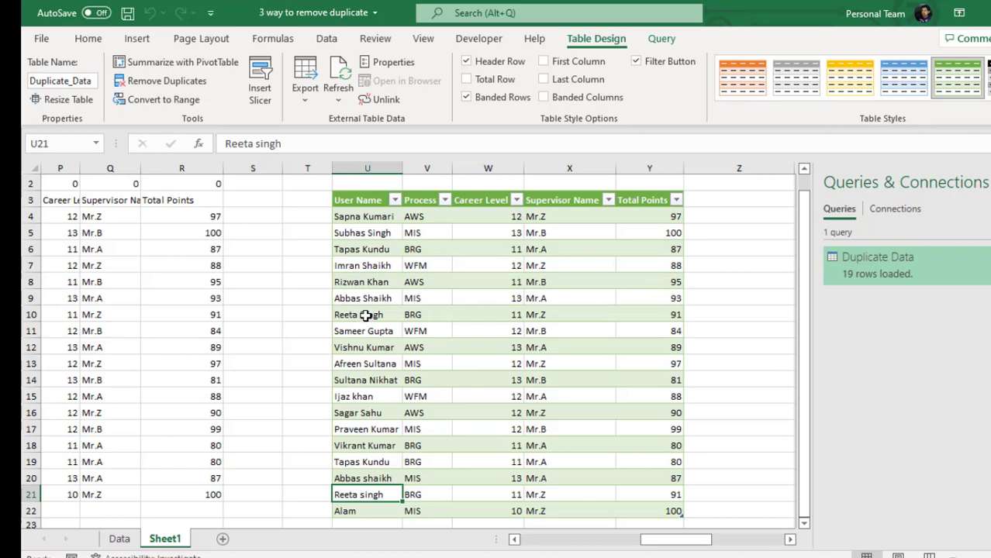
pyautogui.moveTo(365, 315); pyautogui.dragTo(658, 315)
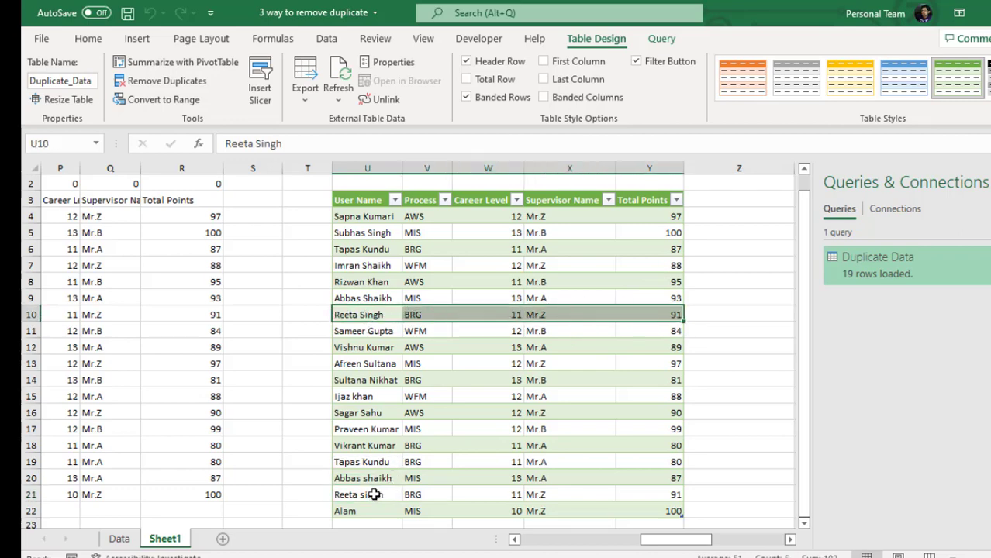
pyautogui.moveTo(375, 494); pyautogui.dragTo(650, 492)
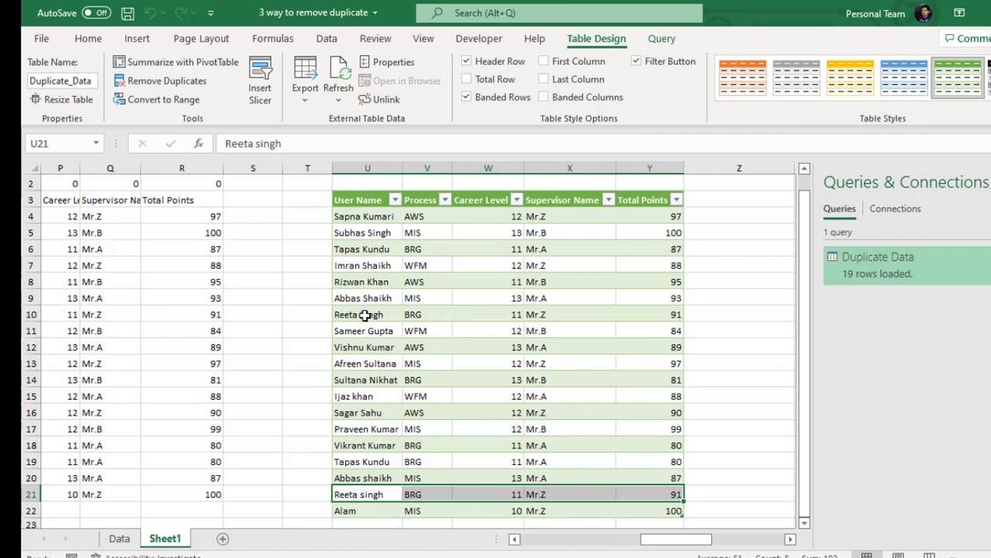
pyautogui.click(376, 494)
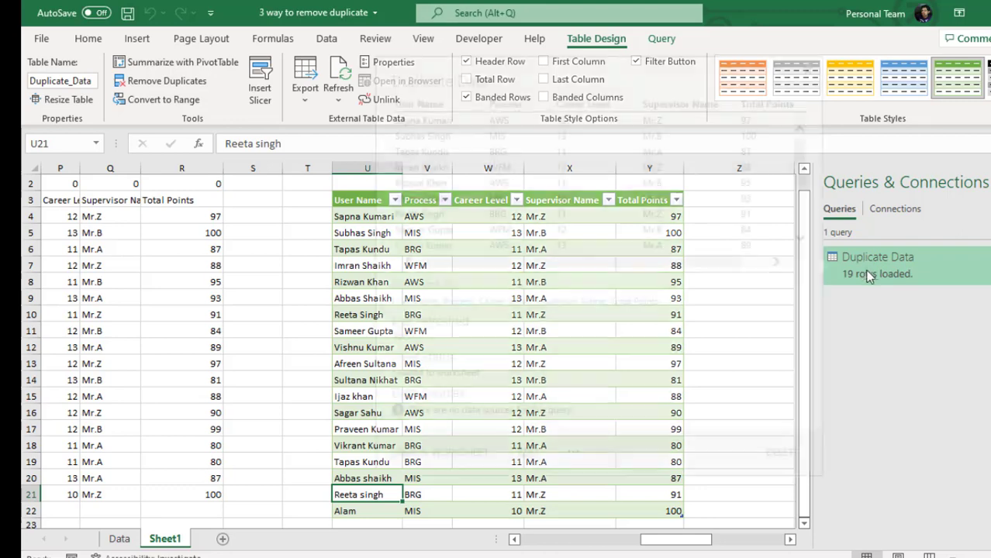
pyautogui.moveTo(866, 261)
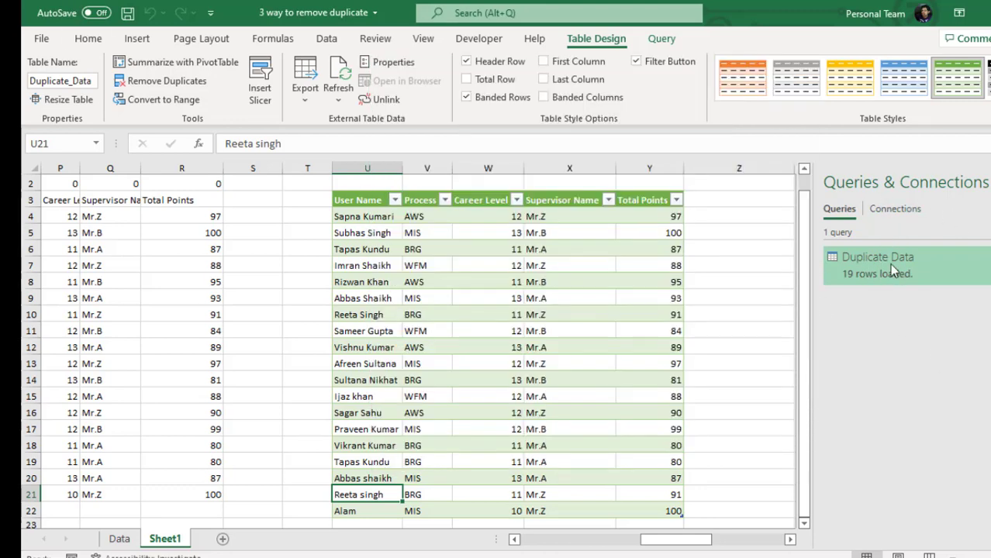
pyautogui.moveTo(900, 270)
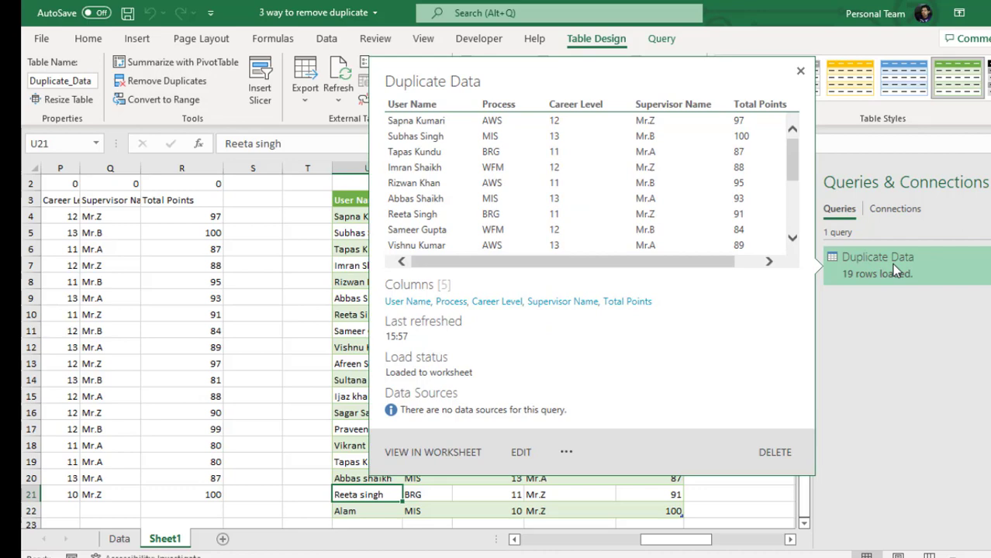
# - Turn the Data tab's Queries & Connections pane off and on, then reopen the Duplicate Data query for editing
pyautogui.click(326, 42)
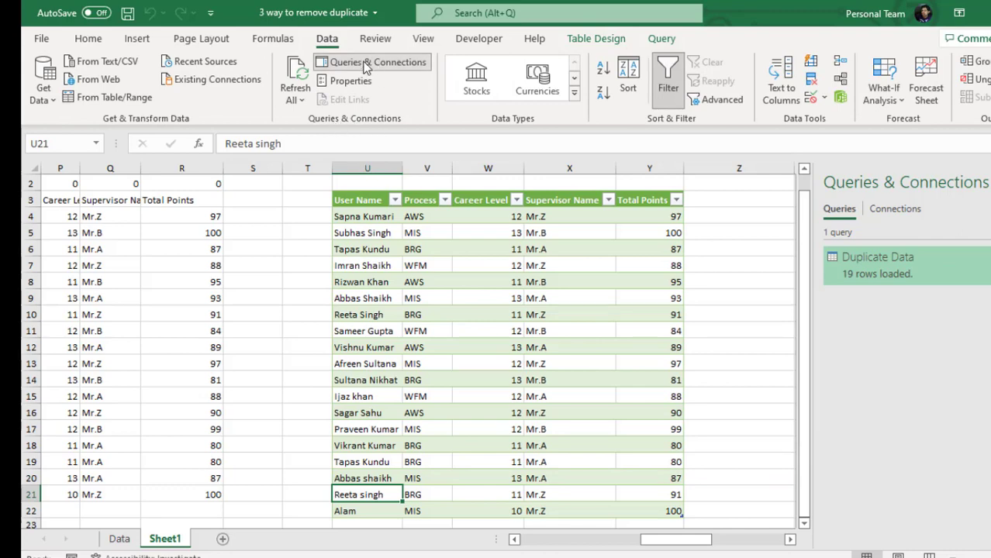
pyautogui.click(369, 68)
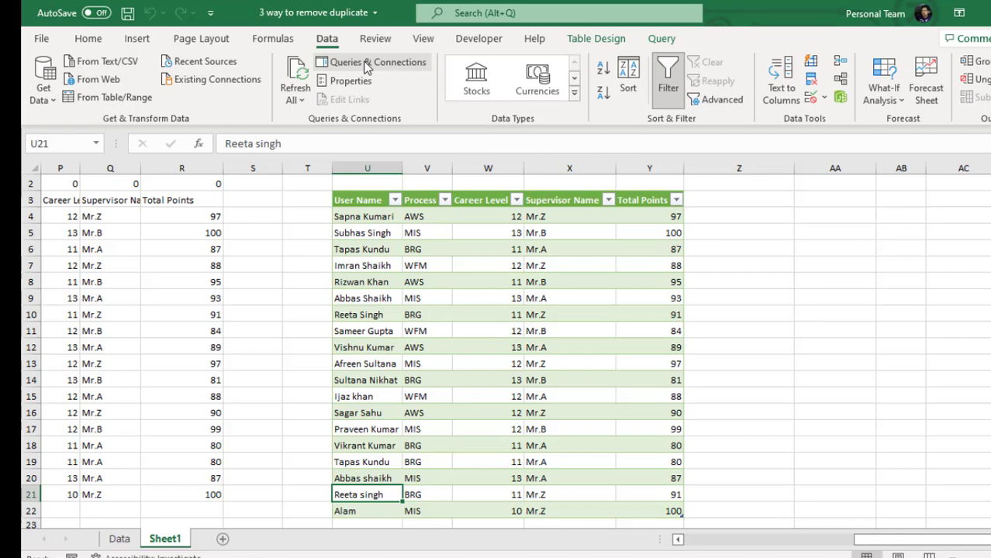
pyautogui.click(368, 69)
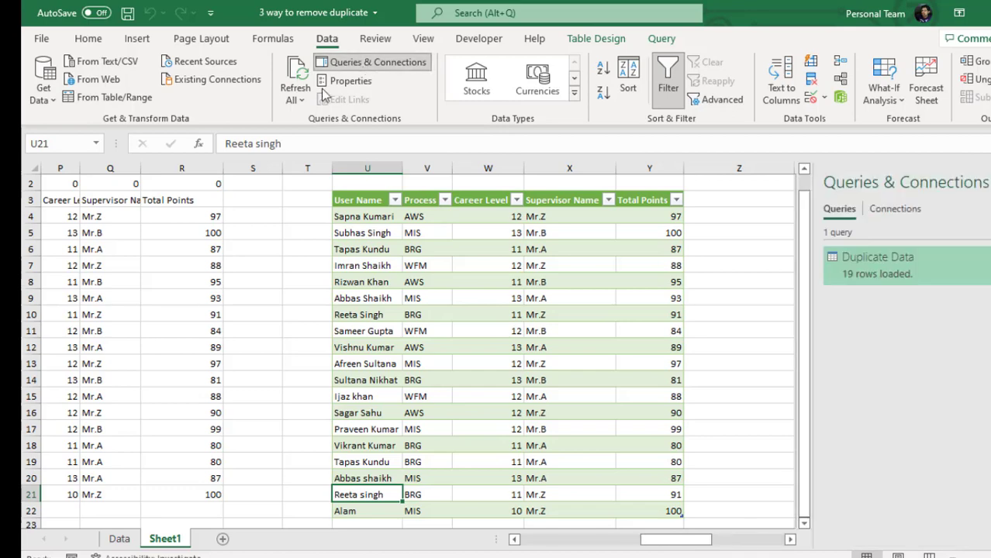
pyautogui.doubleClick(860, 259)
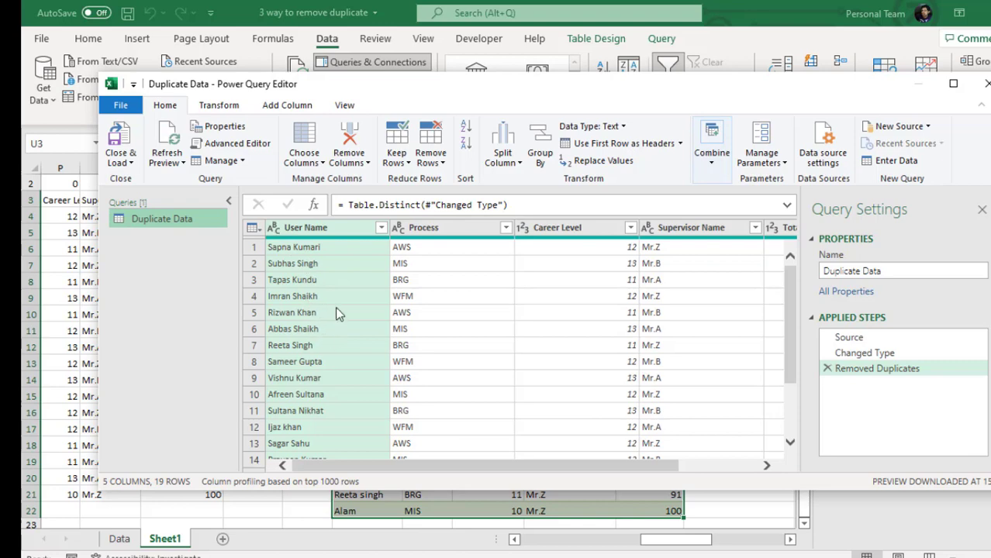
# - Apply Capitalize Each Word to the User Name column
pyautogui.scroll(-2, 335, 311)
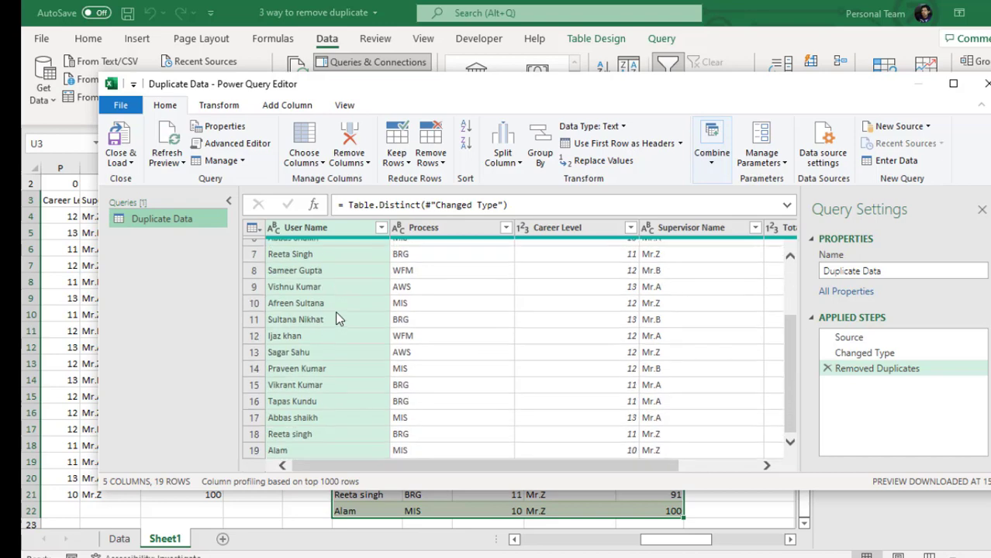
pyautogui.scroll(2, 335, 311)
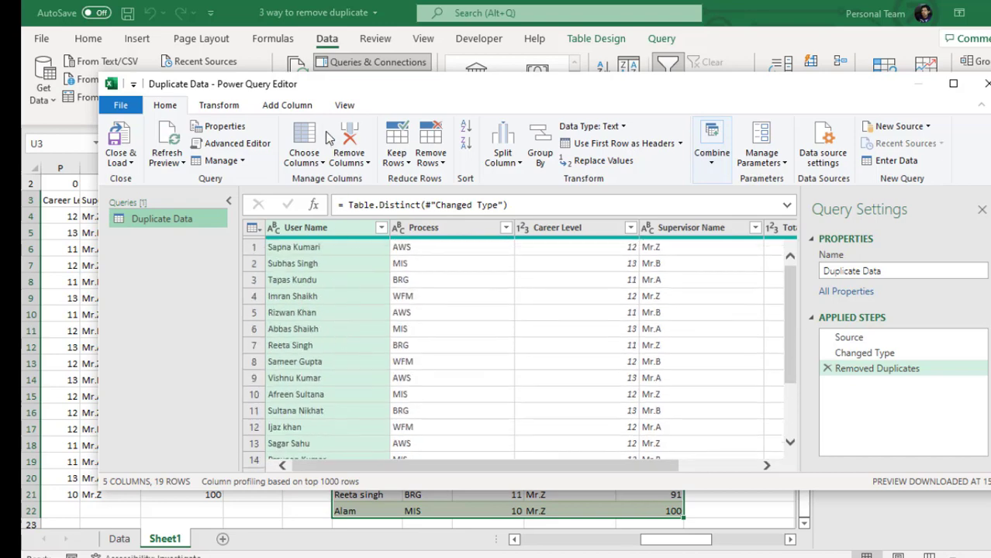
pyautogui.click(232, 107)
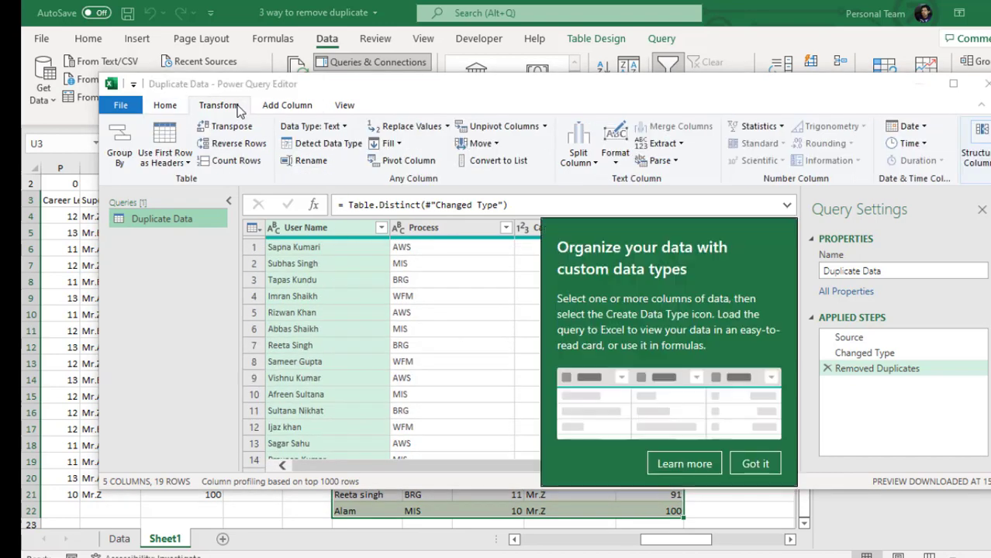
pyautogui.click(754, 464)
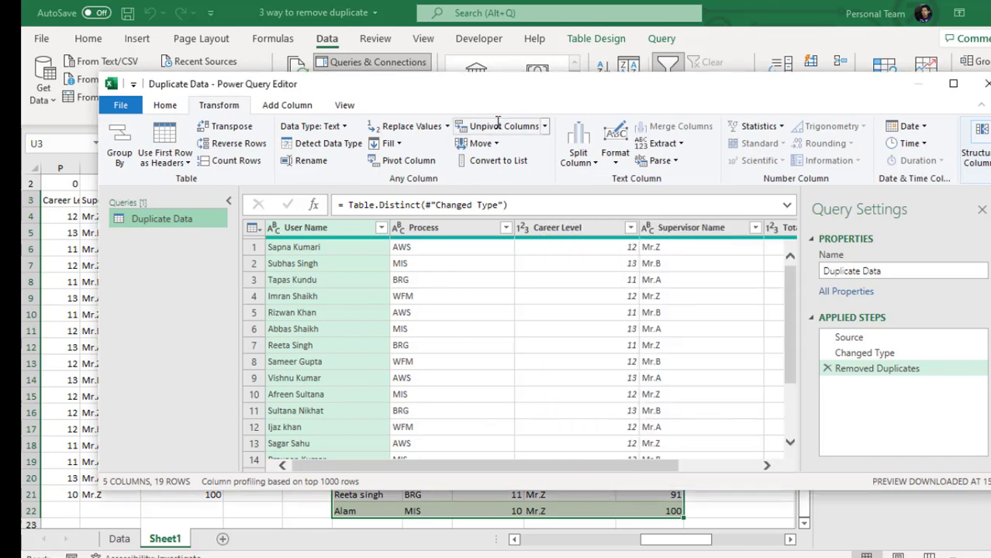
pyautogui.click(616, 162)
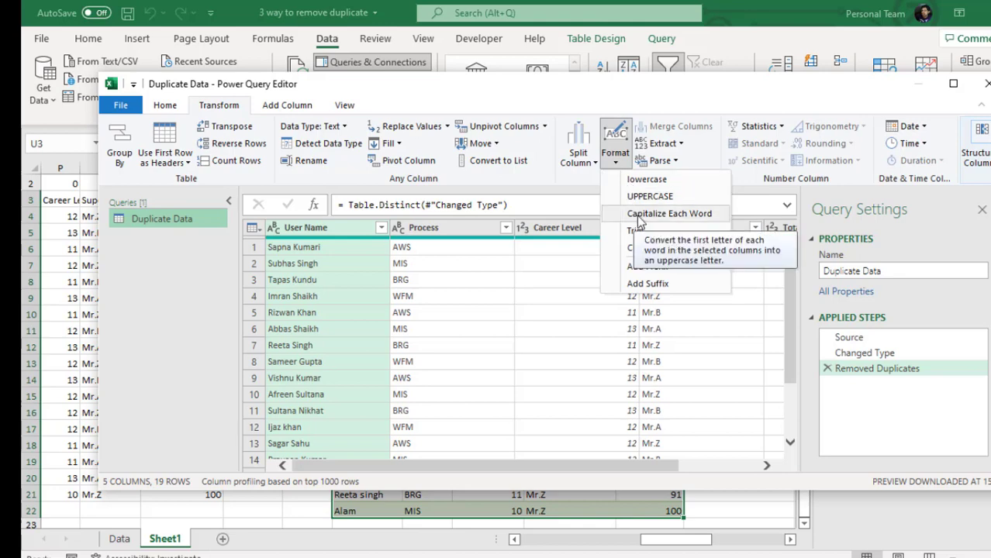
pyautogui.click(691, 220)
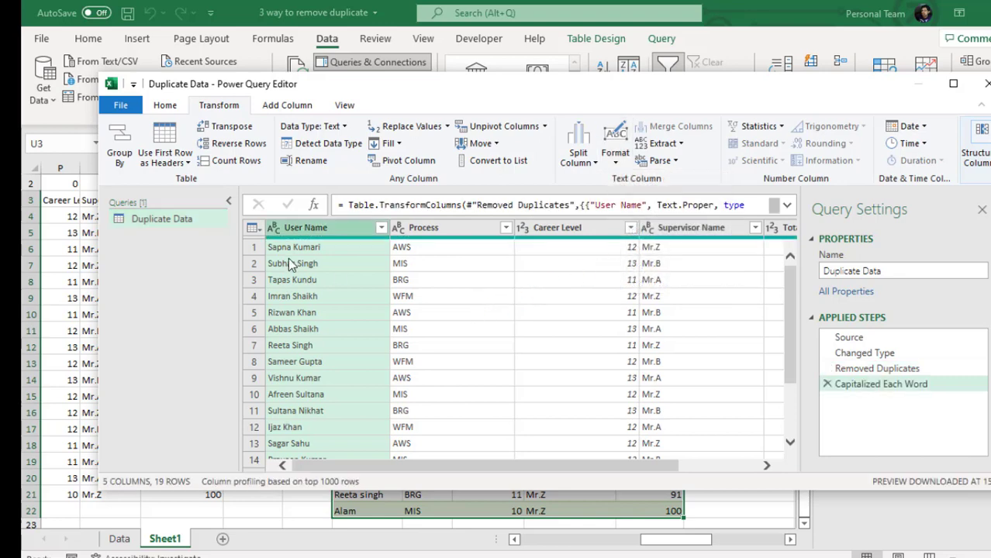
# - Move the Capitalized Each Word step above Removed Duplicates in Applied Steps
pyautogui.scroll(-3, 314, 406)
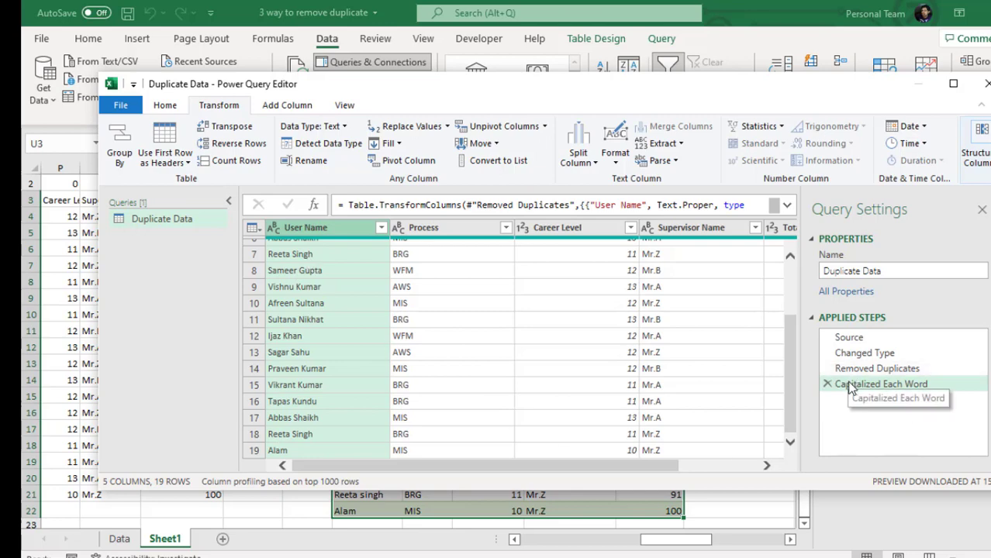
pyautogui.moveTo(851, 388); pyautogui.dragTo(851, 371)
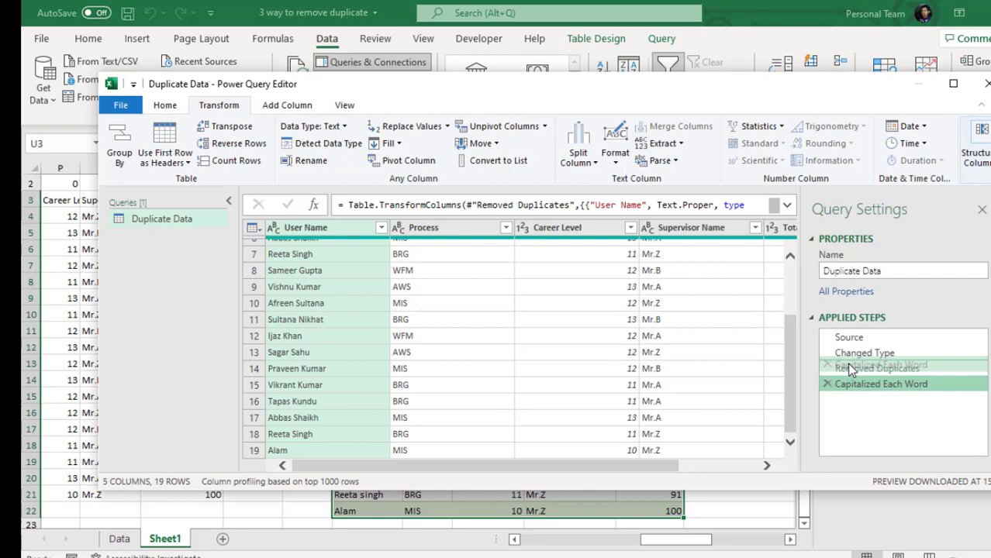
pyautogui.moveTo(851, 370); pyautogui.dragTo(849, 370)
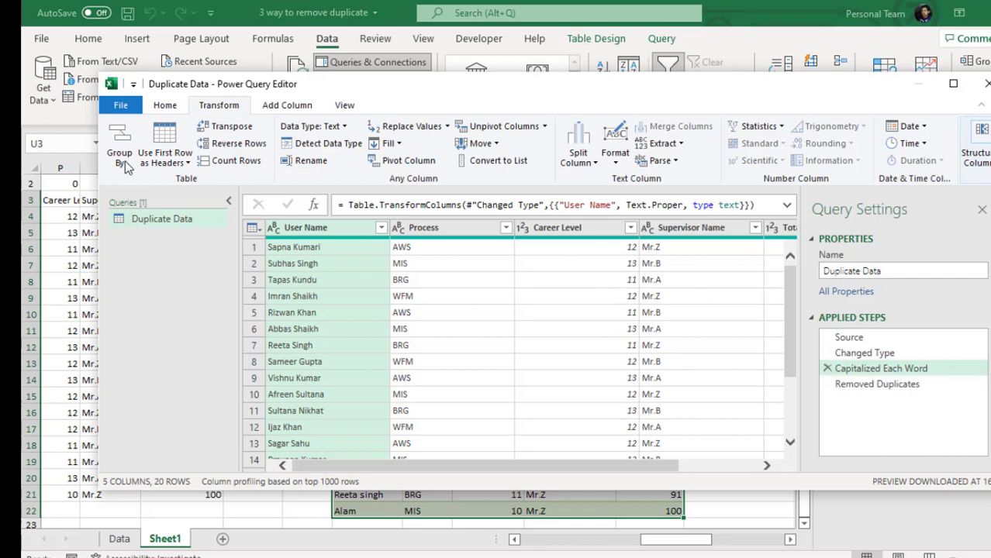
# - Close & Load the query so the Duplicate_Data table at U3 reloads with 18 rows
pyautogui.click(165, 105)
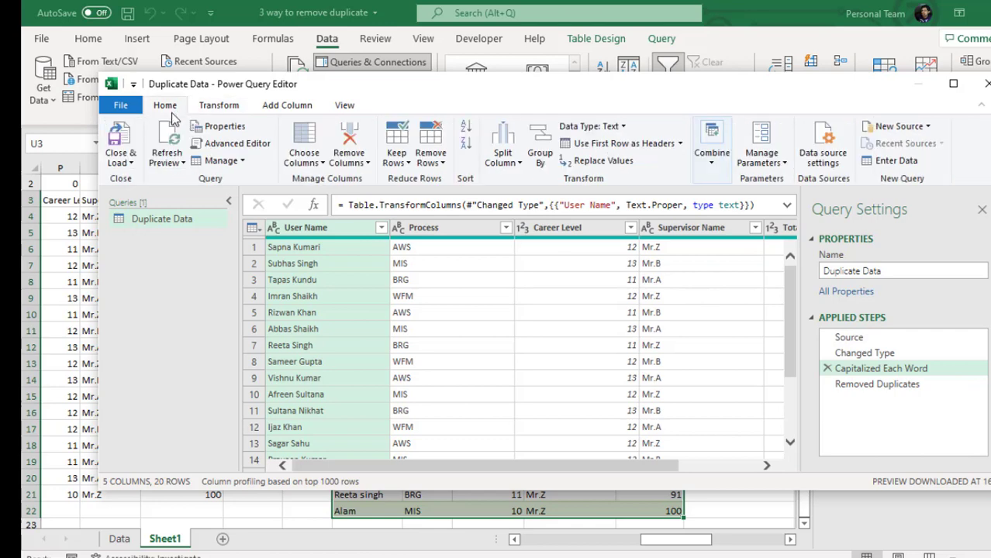
pyautogui.click(128, 163)
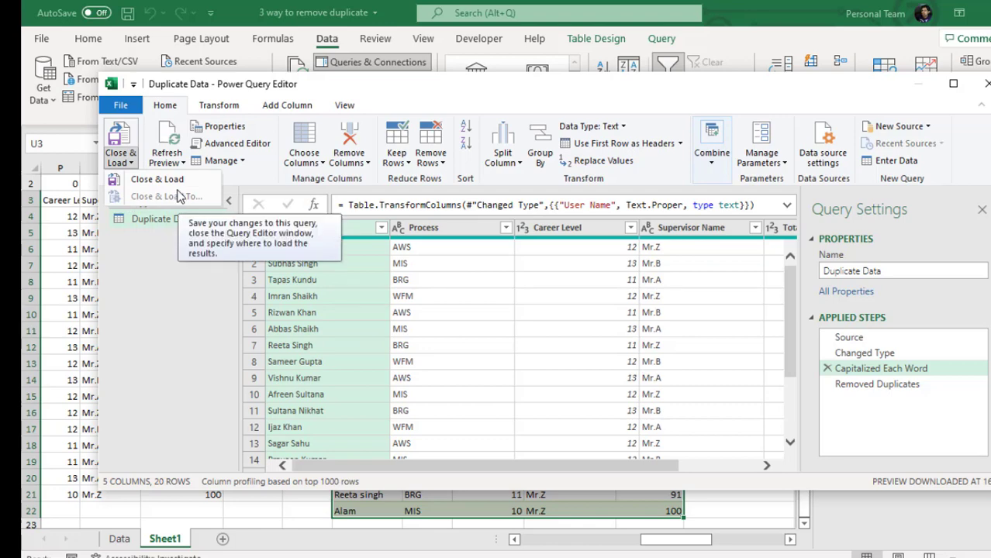
pyautogui.click(159, 181)
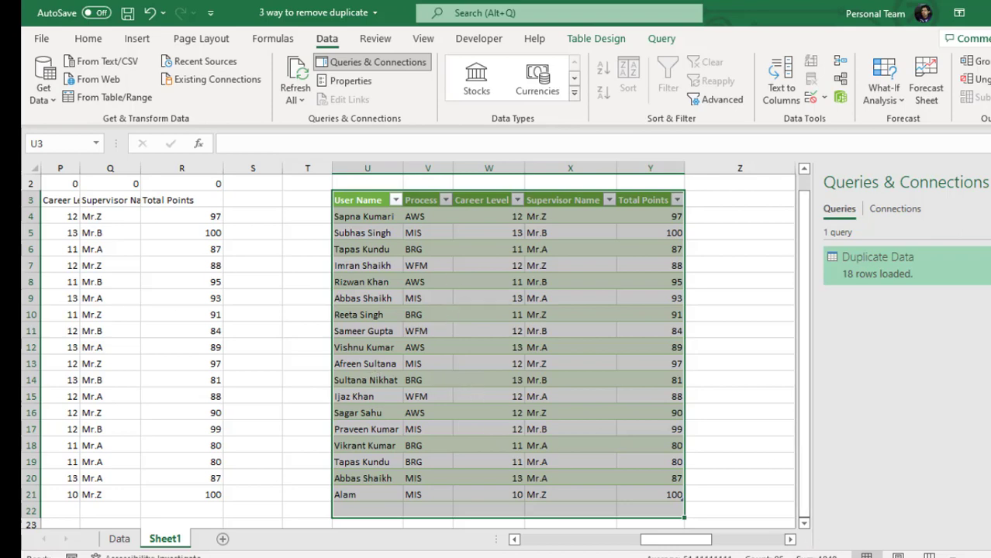
pyautogui.hotkey('alt', 'Tab')
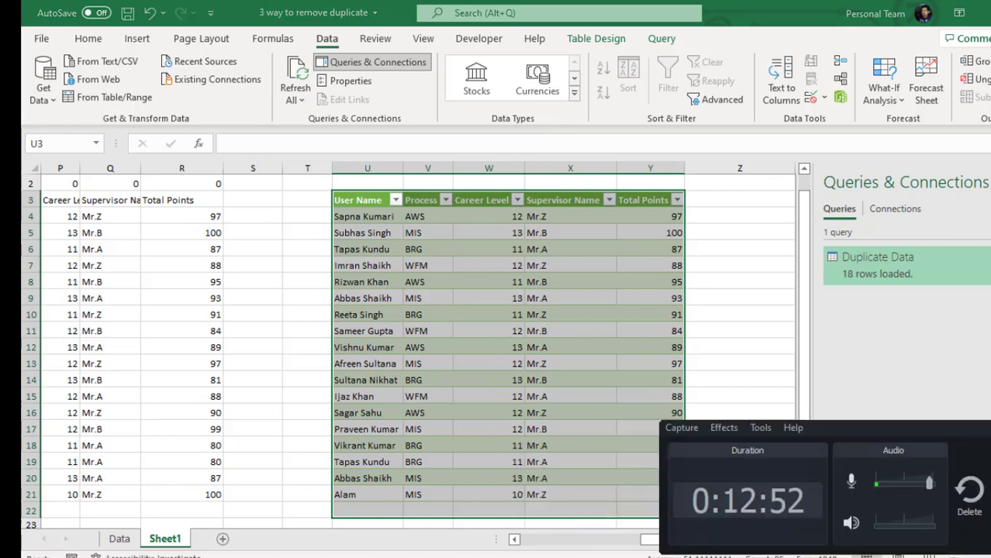